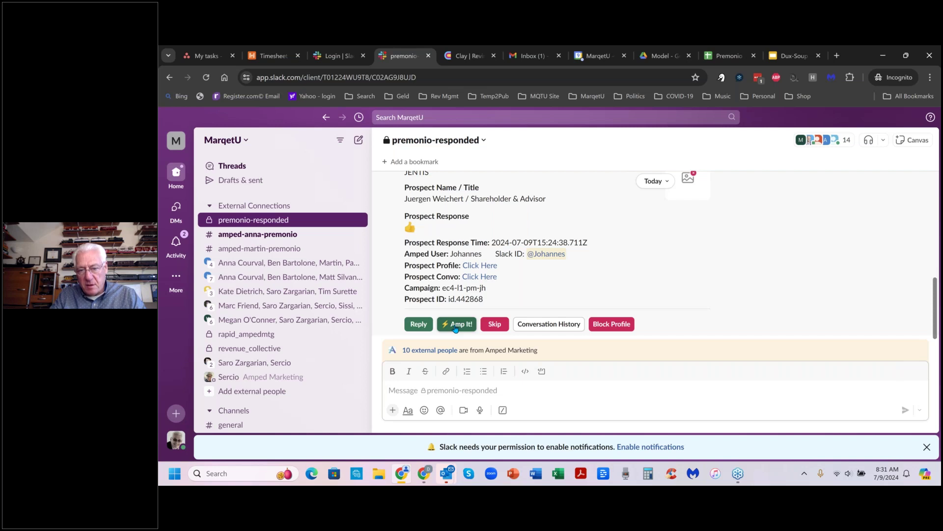
Amp the prospect's thumbs-up response in the premonio-responded channel, and open its reply form and dismiss it without sending a message.
{"action": "left_click", "coordinate": [455, 327]}
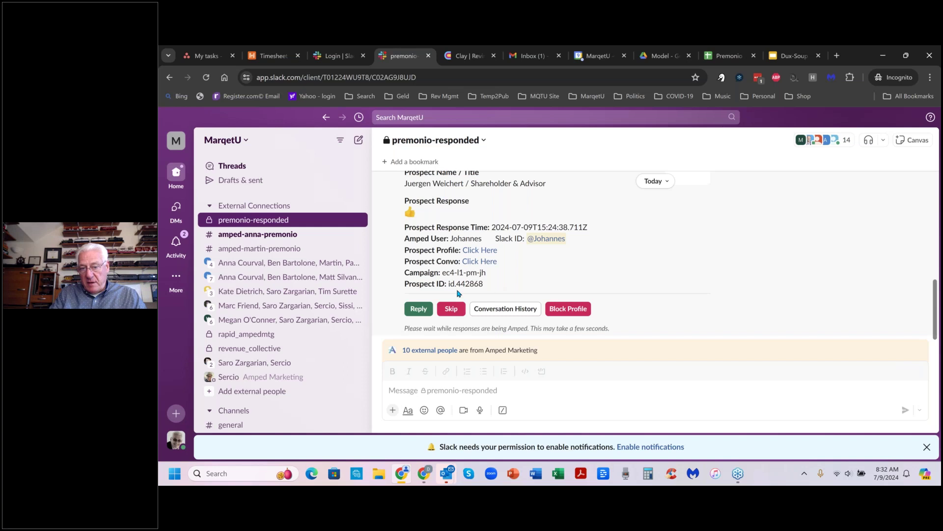
{"action": "left_click", "coordinate": [418, 309]}
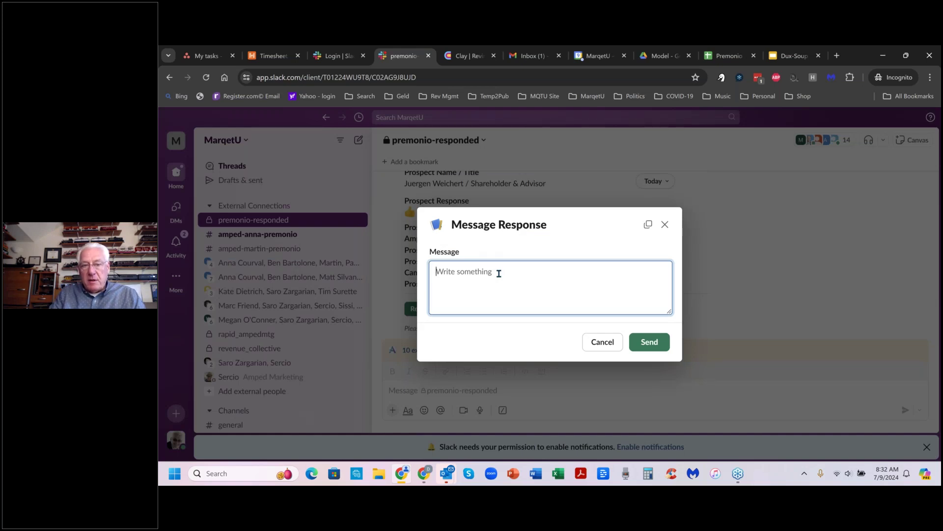
{"action": "left_click", "coordinate": [594, 347]}
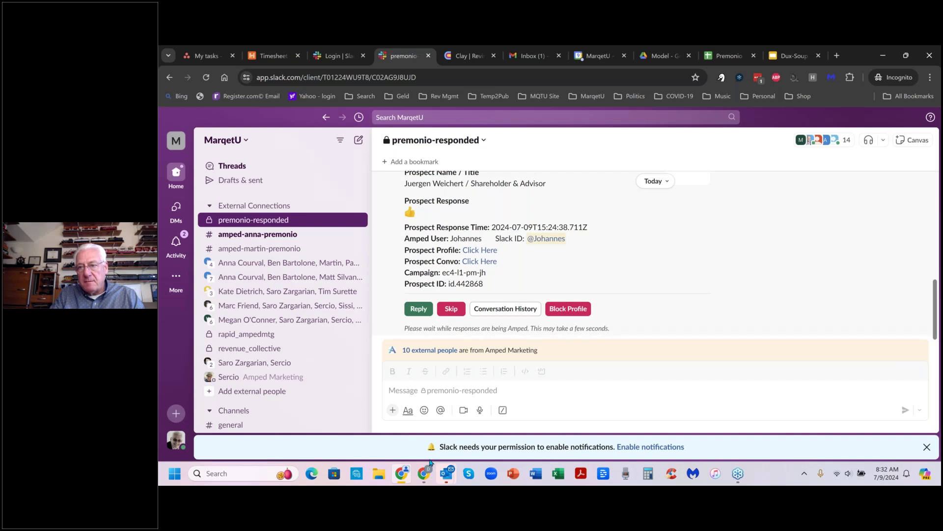
Switch to the Dux-Soup Premonio Webinar 240709 slides and show the Dux-Soup campaigns, AMPED automation and Apollo prospecting slides.
{"action": "left_click", "coordinate": [791, 52]}
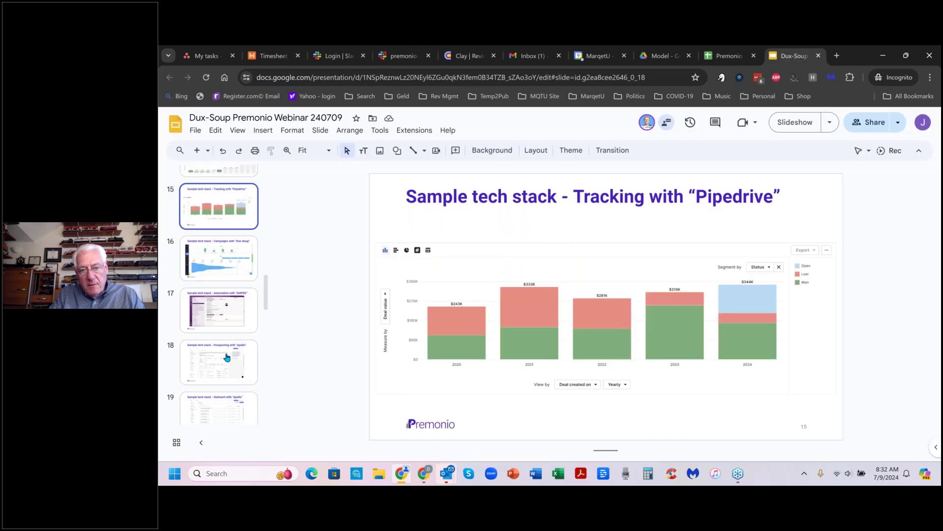
{"action": "scroll", "coordinate": [227, 357], "scroll_direction": "down", "scroll_amount": 2}
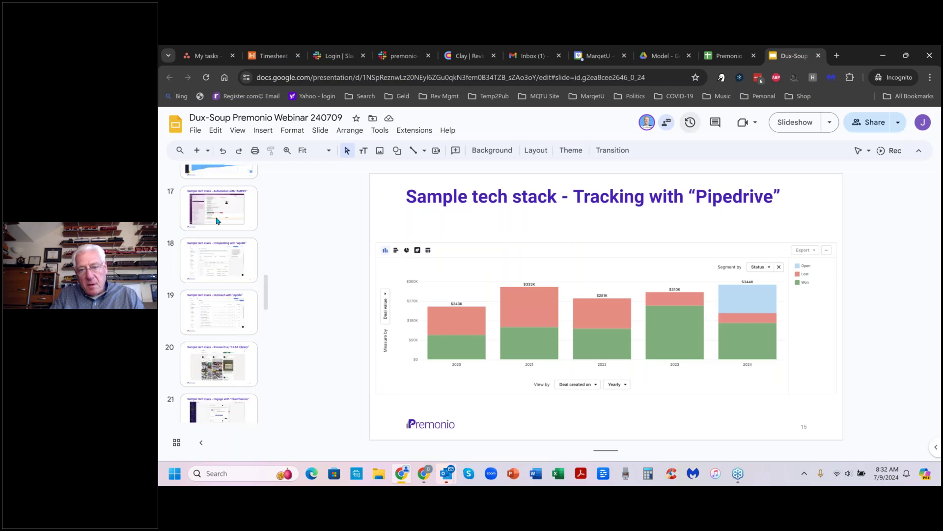
{"action": "left_click", "coordinate": [227, 248]}
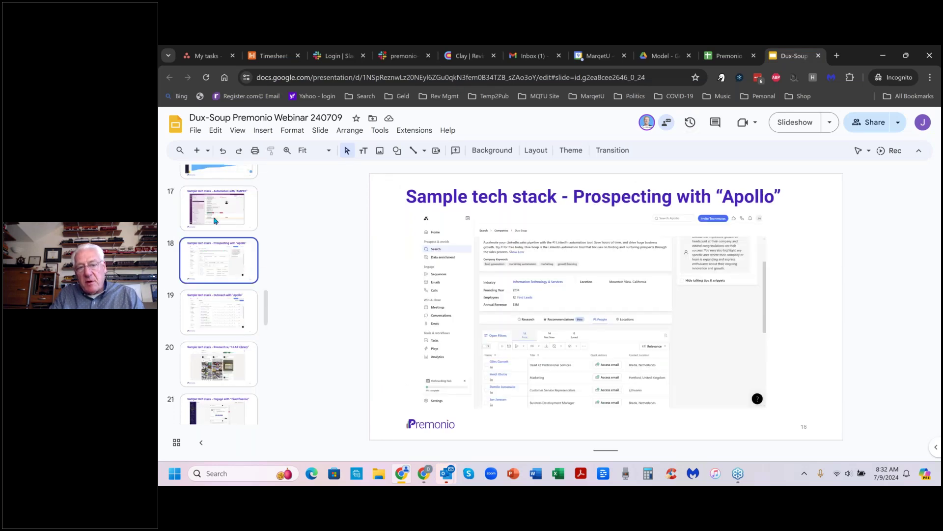
{"action": "scroll", "coordinate": [223, 201], "scroll_direction": "up", "scroll_amount": 2}
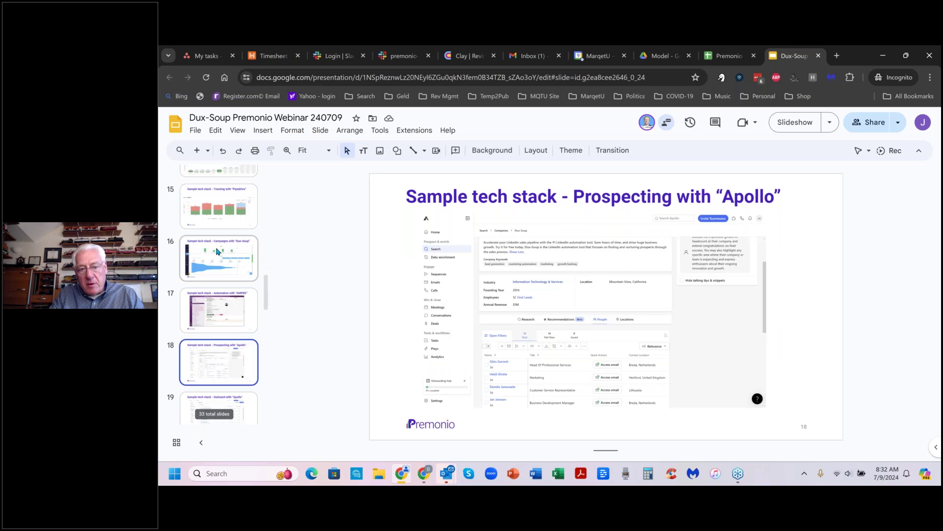
{"action": "left_click", "coordinate": [216, 248]}
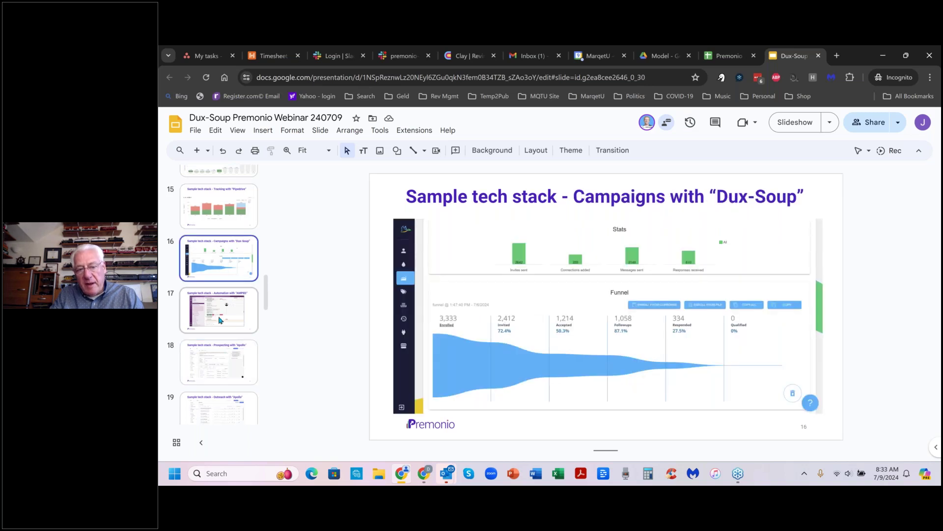
{"action": "left_click", "coordinate": [218, 316]}
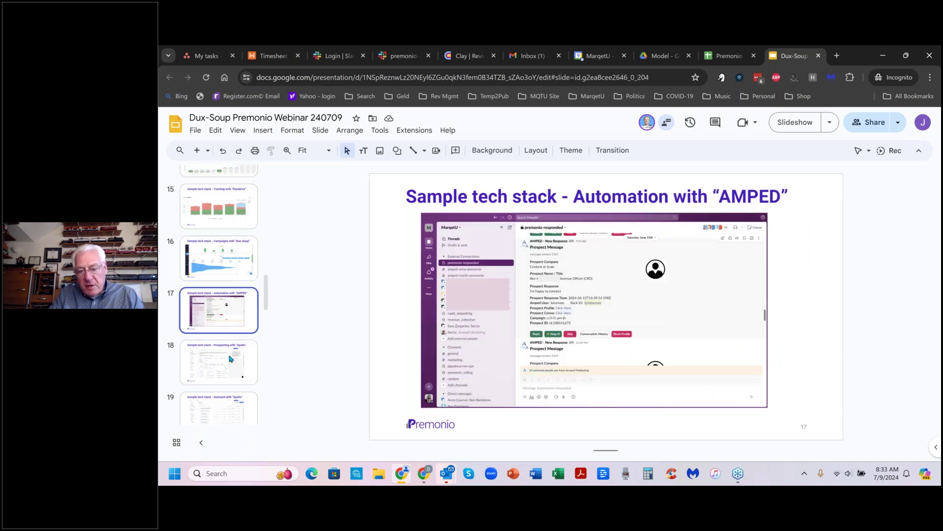
{"action": "left_click", "coordinate": [229, 356]}
Switch to Apollo, examine Dux-Soup's company profile and technology insights, and open the list of outreach sequences.
{"action": "left_click", "coordinate": [425, 479]}
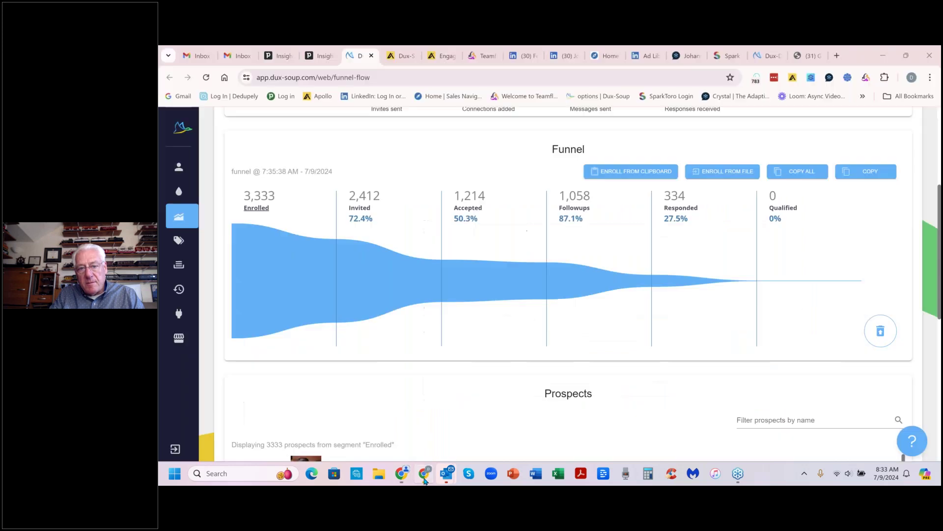
{"action": "left_click", "coordinate": [400, 56]}
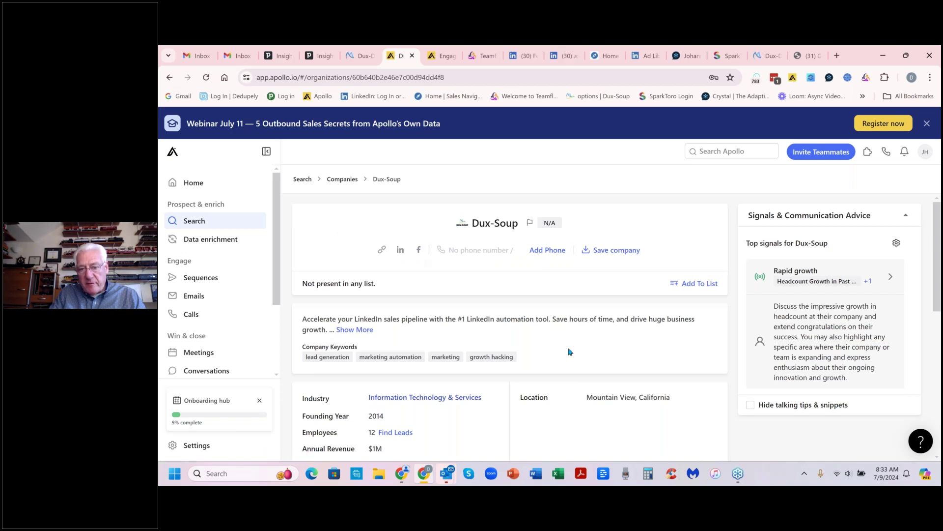
{"action": "scroll", "coordinate": [570, 351], "scroll_direction": "down", "scroll_amount": 3}
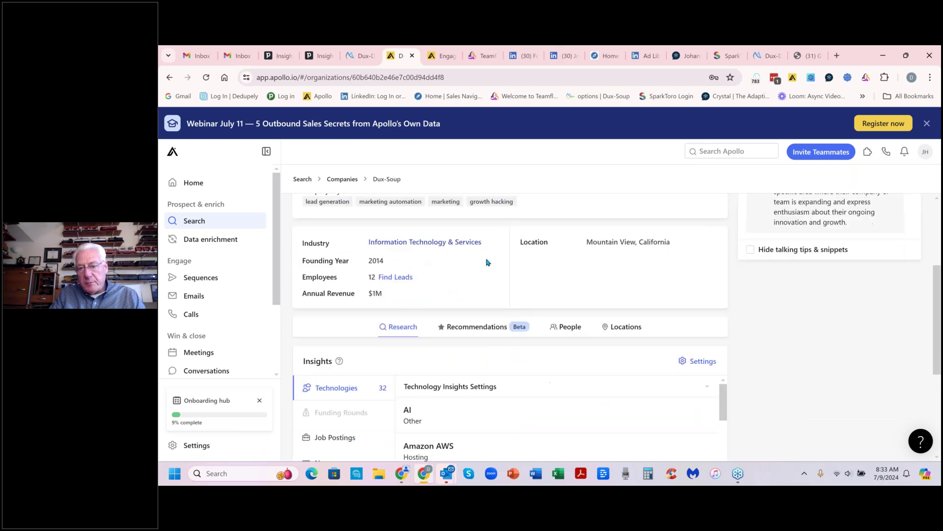
{"action": "scroll", "coordinate": [486, 262], "scroll_direction": "down", "scroll_amount": 2}
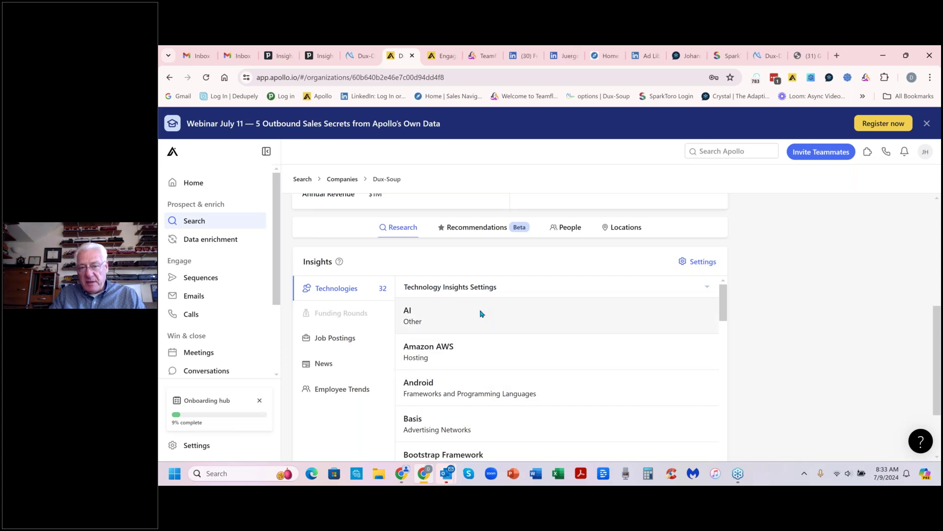
{"action": "scroll", "coordinate": [481, 313], "scroll_direction": "up", "scroll_amount": 5}
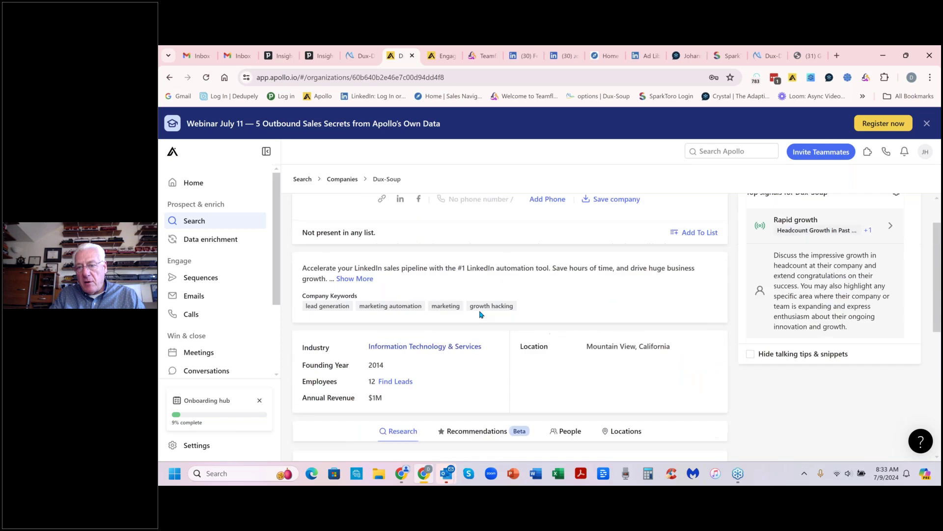
{"action": "scroll", "coordinate": [514, 277], "scroll_direction": "up", "scroll_amount": 1}
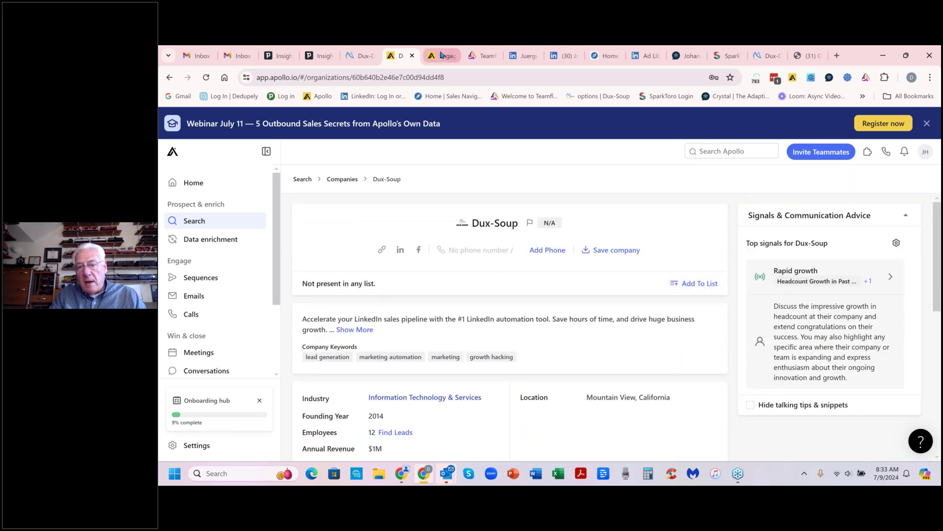
{"action": "left_click", "coordinate": [440, 56]}
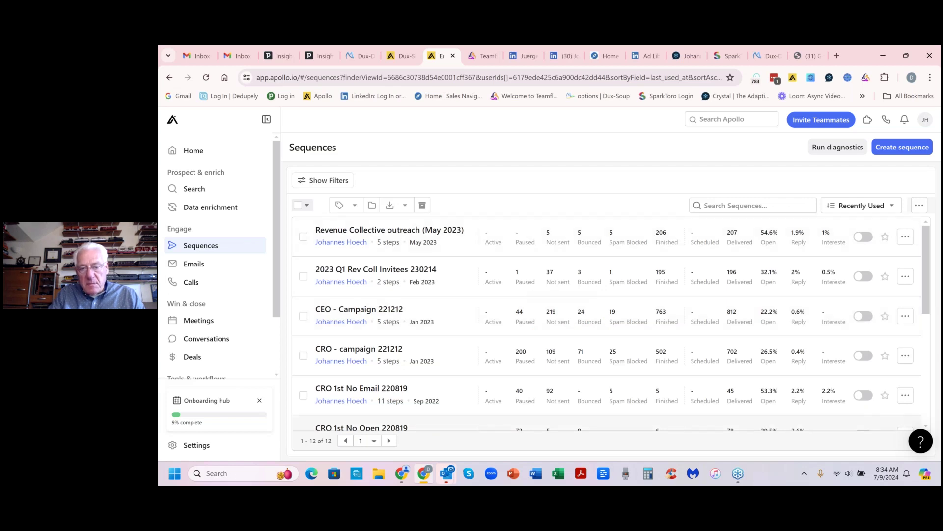
Return to the webinar slides and show the Apollo outreach slide and the LI Ad Library research slide.
{"action": "left_click", "coordinate": [405, 480]}
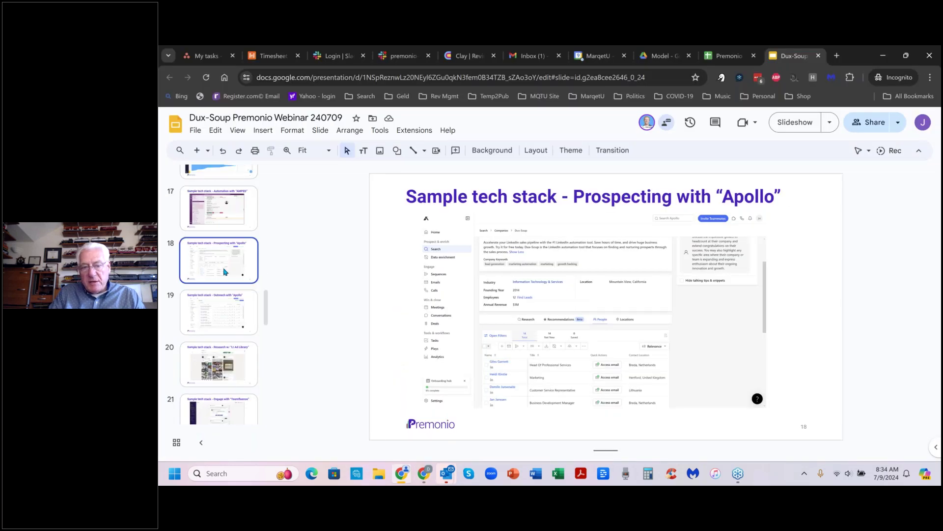
{"action": "left_click", "coordinate": [223, 316]}
{"action": "scroll", "coordinate": [224, 246], "scroll_direction": "down", "scroll_amount": 3}
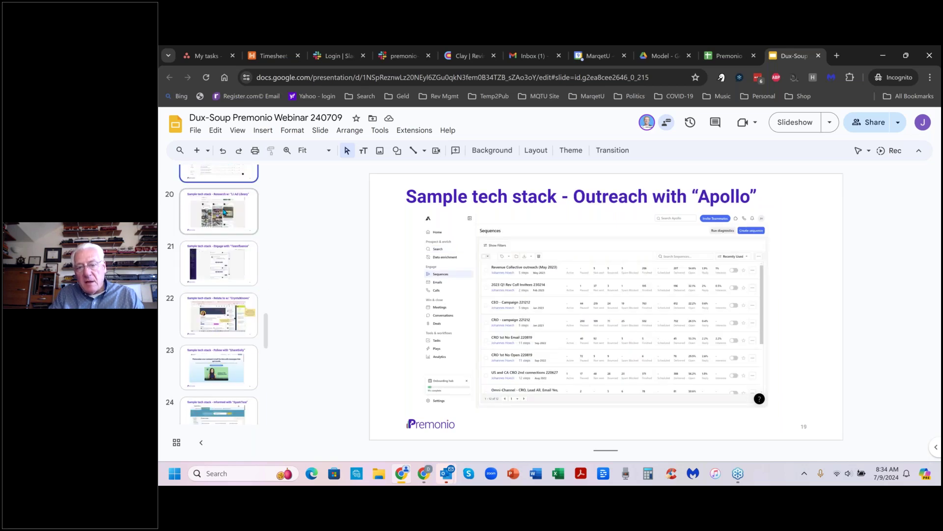
{"action": "left_click", "coordinate": [223, 212]}
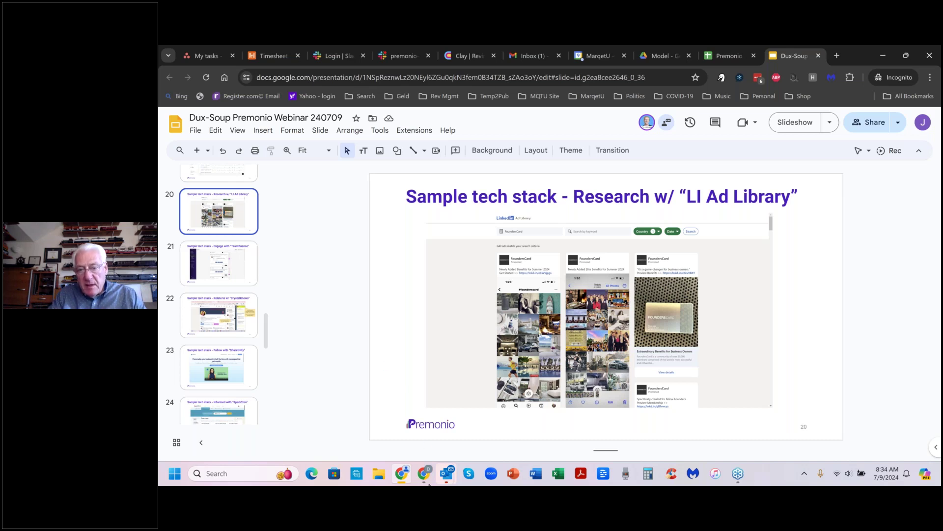
Switch to the other browser window and show the LinkedIn Ad Library page with Rippling's ads.
{"action": "mouse_move", "coordinate": [427, 477]}
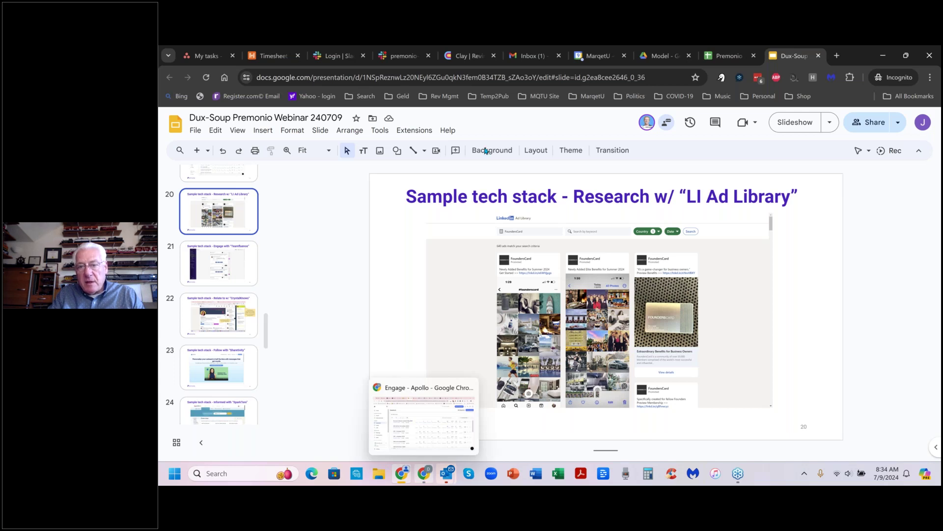
{"action": "key", "text": "alt+Tab"}
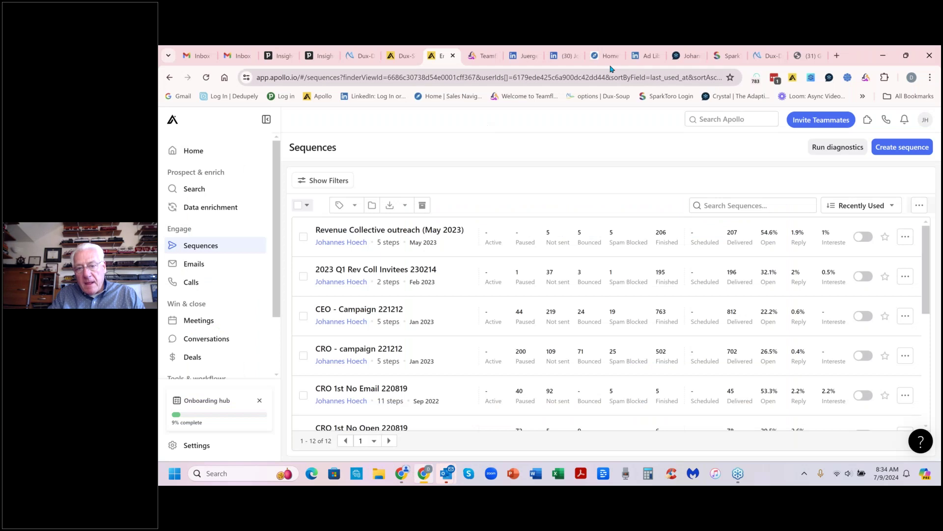
{"action": "left_click", "coordinate": [647, 55]}
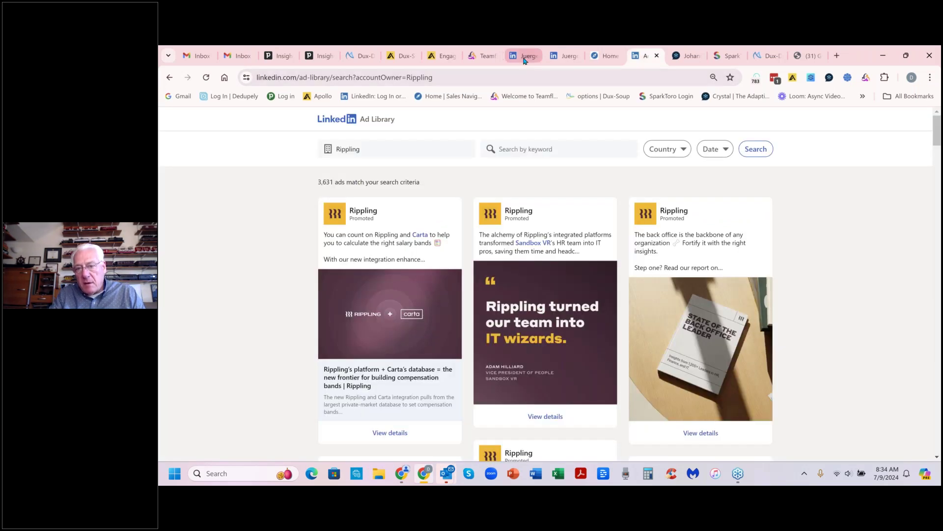
Look through the LinkedIn home feed for a promoted post from a company that advertises there.
{"action": "left_click", "coordinate": [524, 57]}
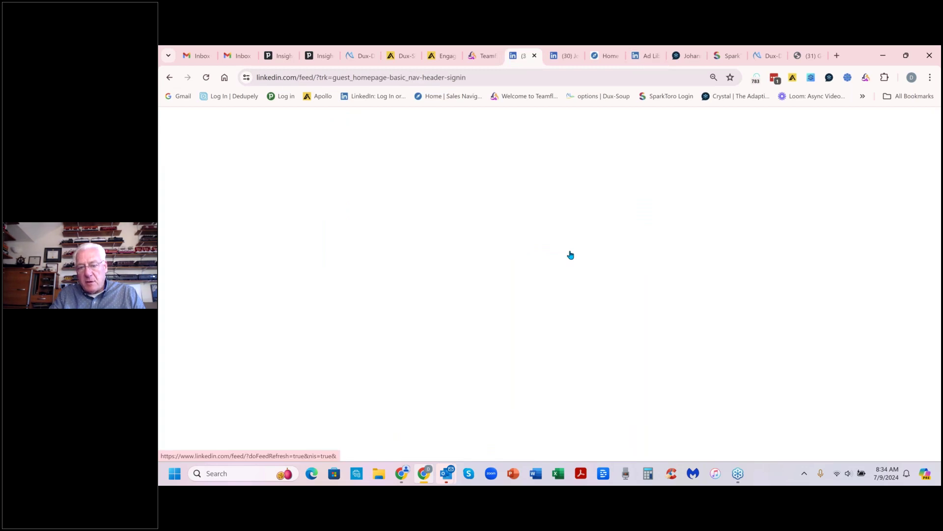
{"action": "scroll", "coordinate": [573, 252], "scroll_direction": "down", "scroll_amount": 5}
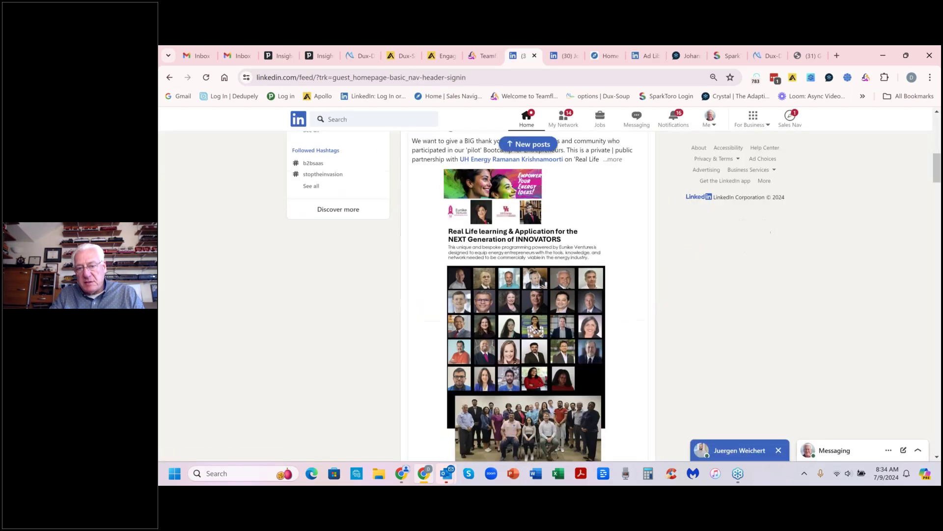
{"action": "scroll", "coordinate": [528, 295], "scroll_direction": "down", "scroll_amount": 10}
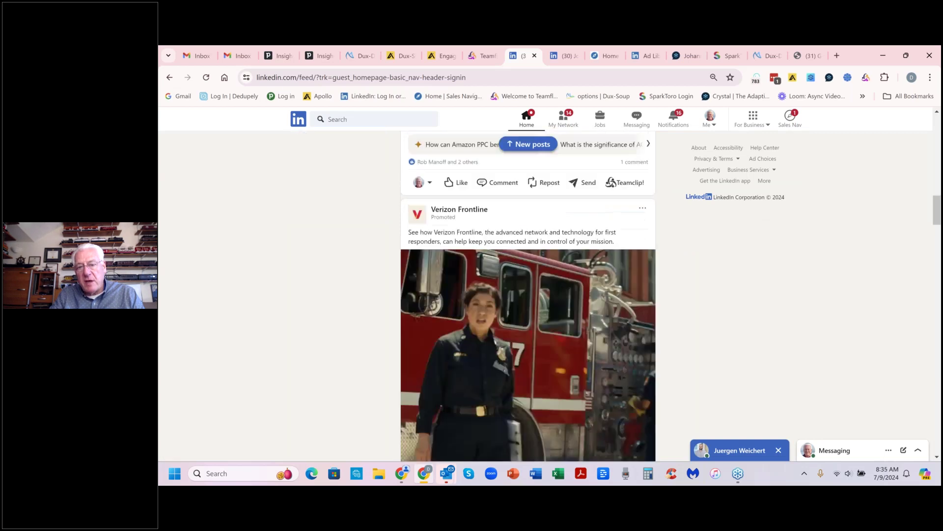
{"action": "scroll", "coordinate": [603, 304], "scroll_direction": "down", "scroll_amount": 5}
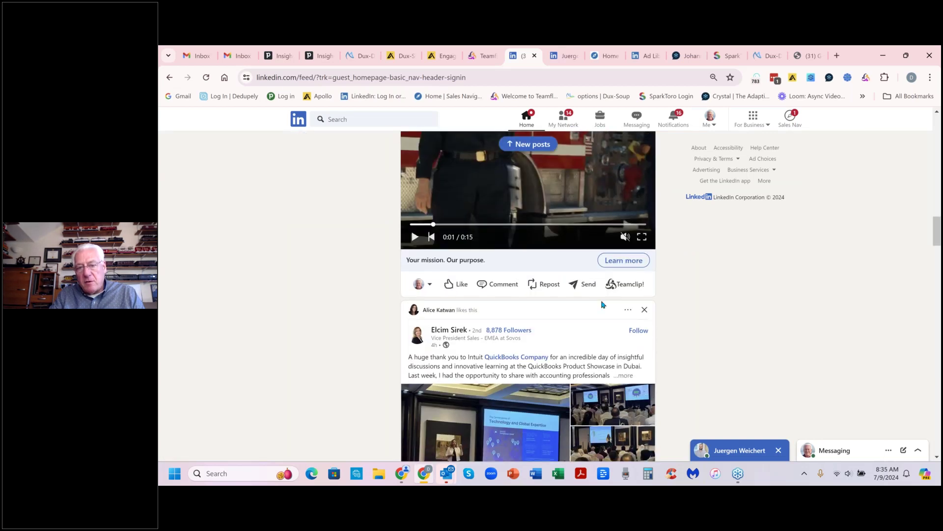
{"action": "scroll", "coordinate": [549, 295], "scroll_direction": "up", "scroll_amount": 3}
{"action": "scroll", "coordinate": [549, 295], "scroll_direction": "down", "scroll_amount": 6}
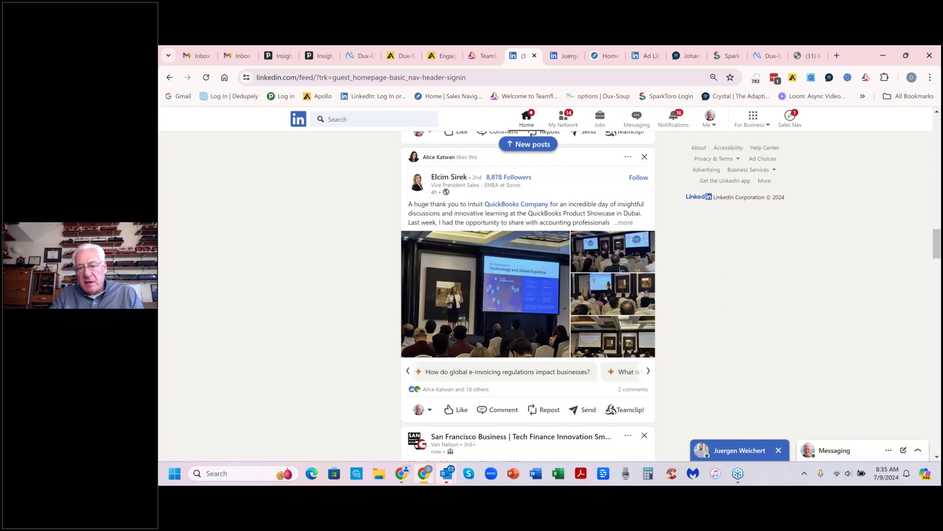
{"action": "scroll", "coordinate": [528, 295], "scroll_direction": "down", "scroll_amount": 4}
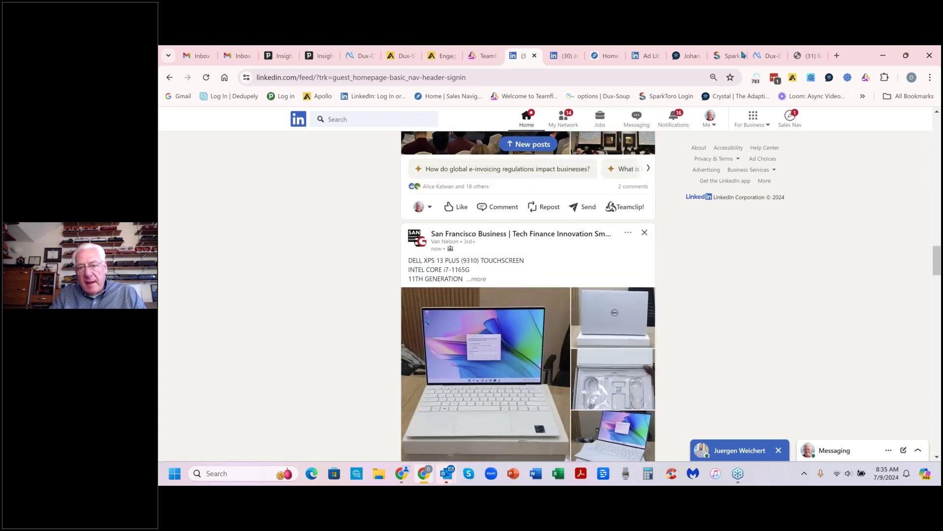
Search the LinkedIn Ad Library for ads by the company Verizon and look through the ads on the page.
{"action": "left_click", "coordinate": [646, 56]}
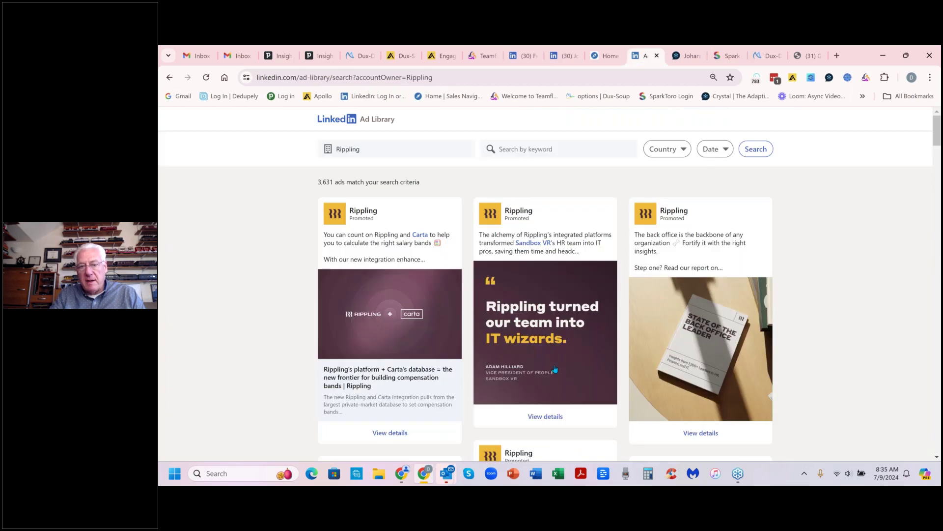
{"action": "double_click", "coordinate": [335, 148]}
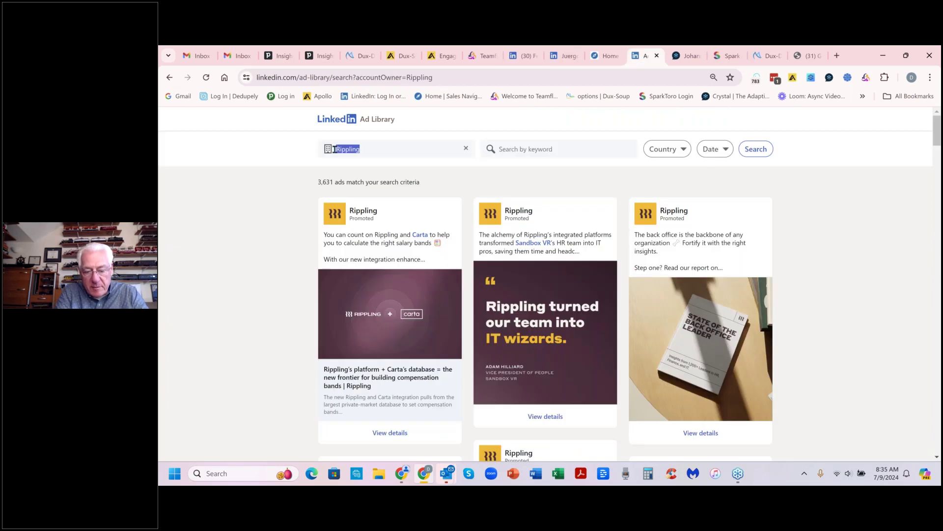
{"action": "type", "text": "Verizon"}
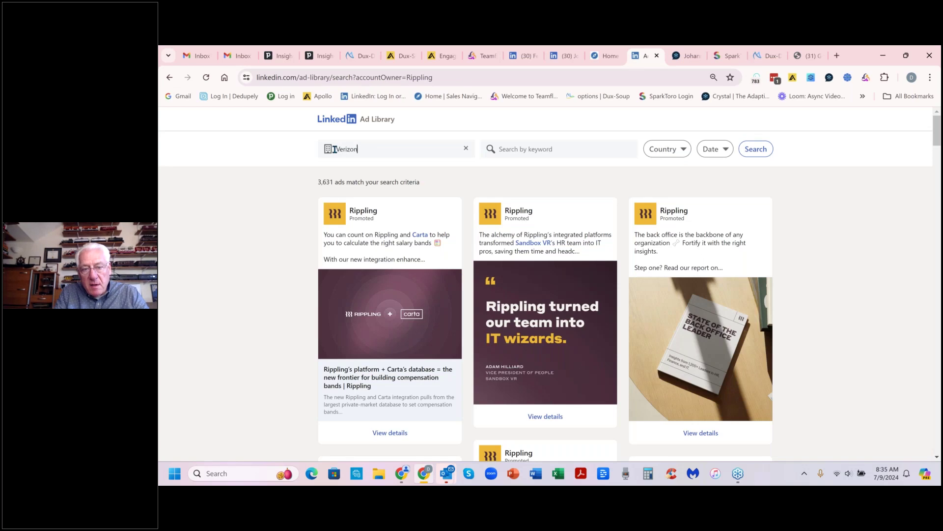
{"action": "key", "text": "Return"}
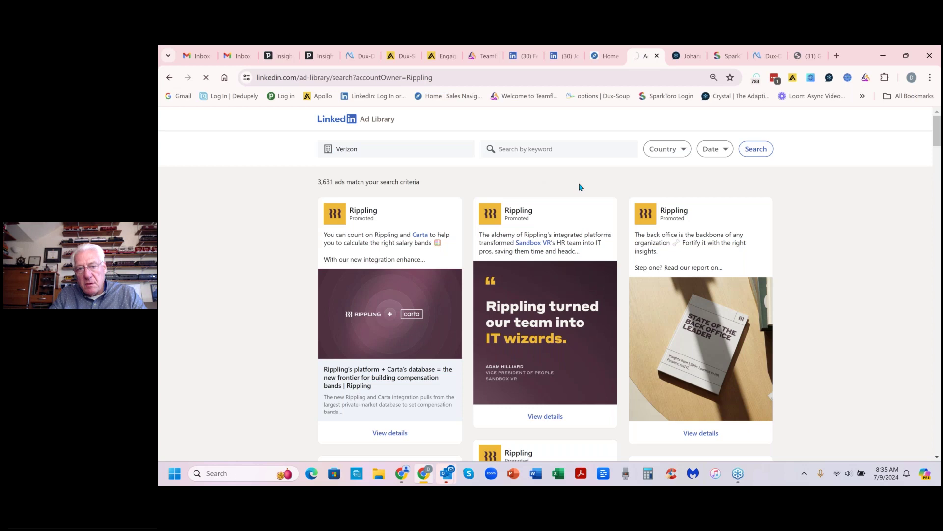
{"action": "left_click", "coordinate": [756, 154]}
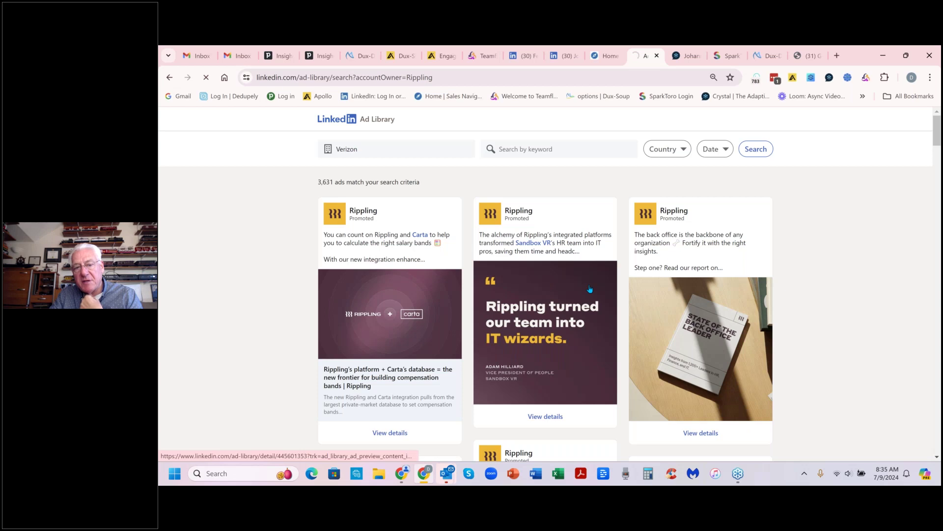
{"action": "scroll", "coordinate": [545, 319], "scroll_direction": "down", "scroll_amount": 3}
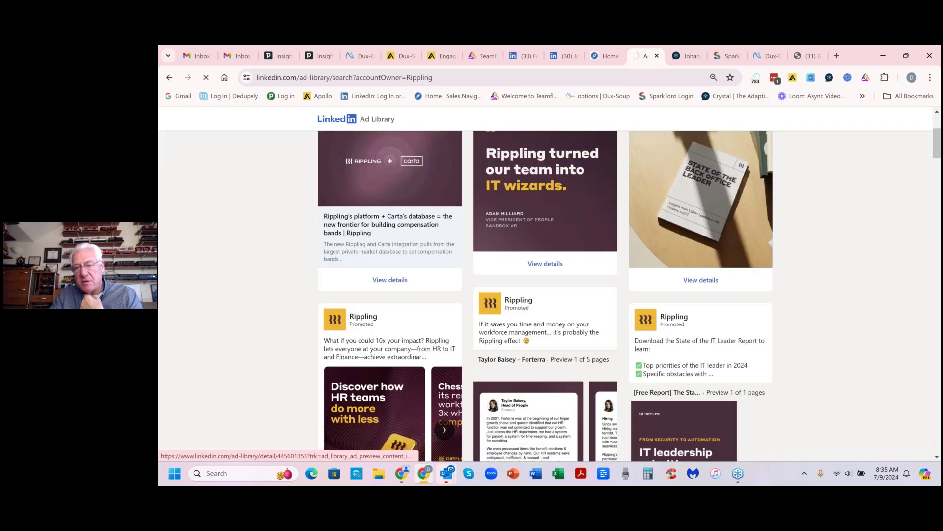
{"action": "scroll", "coordinate": [546, 295], "scroll_direction": "down", "scroll_amount": 2}
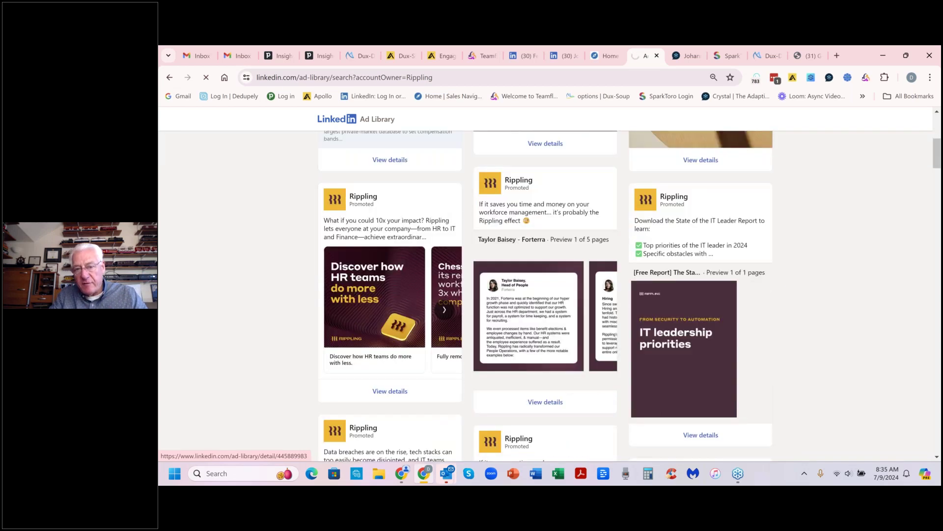
Look through Verizon's promoted ads in the LinkedIn Ad Library results, including the Fios Home Internet and myHome offers.
{"action": "scroll", "coordinate": [546, 295], "scroll_direction": "down", "scroll_amount": 4}
{"action": "scroll", "coordinate": [545, 295], "scroll_direction": "down", "scroll_amount": 2}
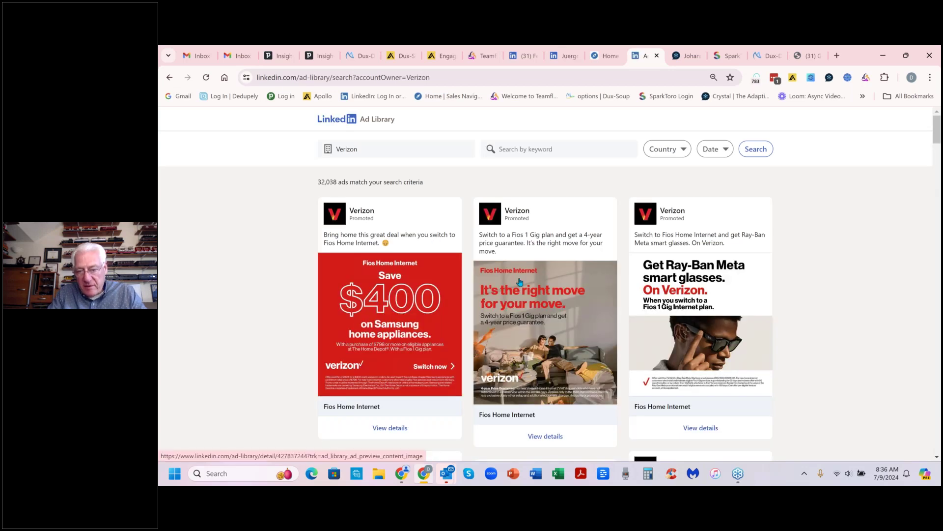
{"action": "scroll", "coordinate": [520, 281], "scroll_direction": "down", "scroll_amount": 1}
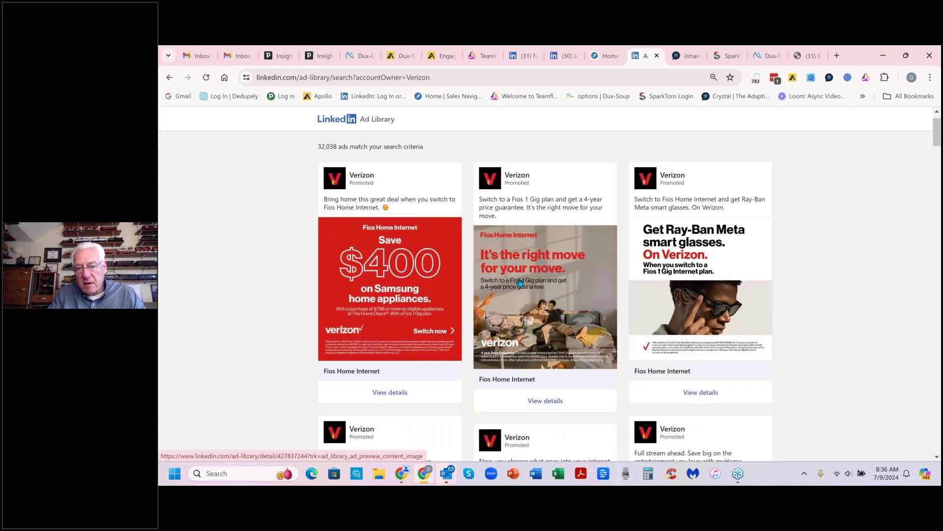
{"action": "scroll", "coordinate": [520, 282], "scroll_direction": "down", "scroll_amount": 2}
{"action": "scroll", "coordinate": [520, 282], "scroll_direction": "down", "scroll_amount": 3}
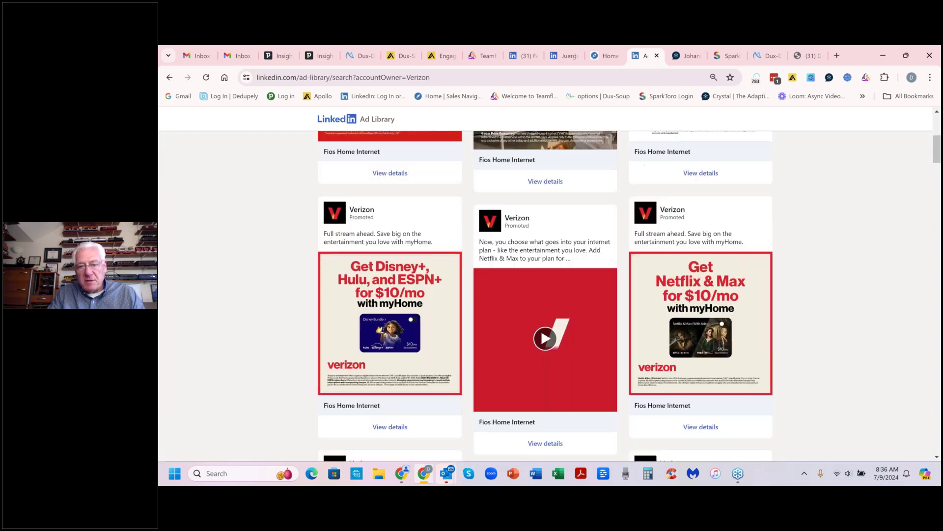
{"action": "scroll", "coordinate": [675, 250], "scroll_direction": "down", "scroll_amount": 1}
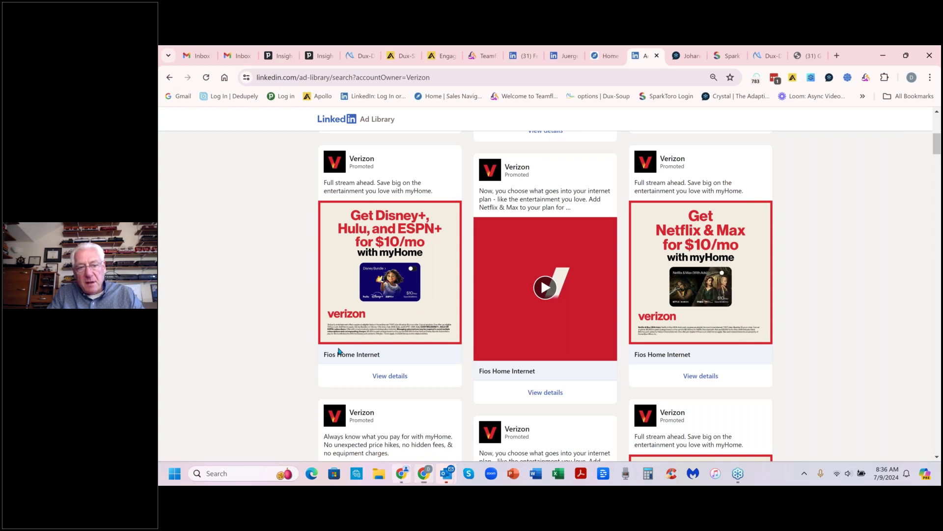
Show the "Engage with Teamfluence" slide in the webinar deck and return to the other browser window to show Teamfluence's My Tracker page.
{"action": "key", "text": "alt+Tab"}
{"action": "left_click", "coordinate": [222, 274]}
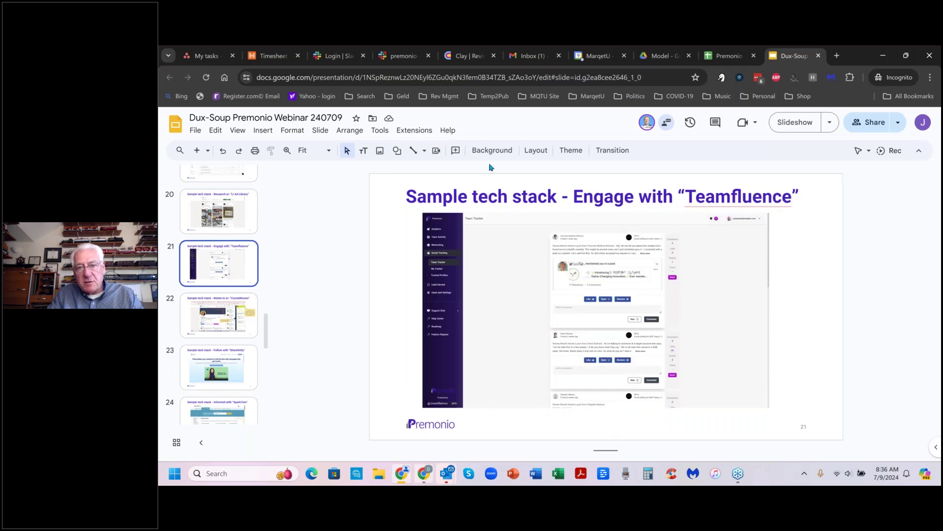
{"action": "key", "text": "alt+Tab"}
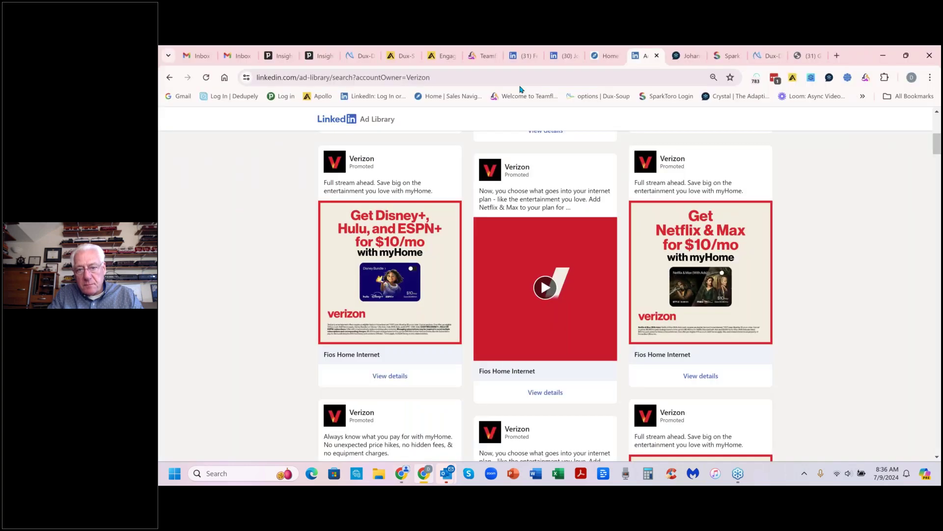
{"action": "left_click", "coordinate": [475, 58]}
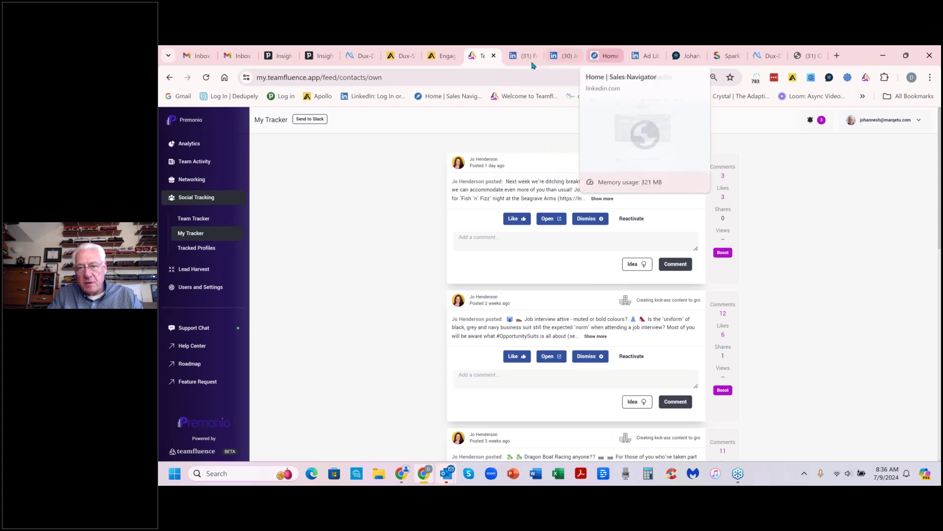
Go to the open LinkedIn profile of the Dux-Soup contact and start following that person with Teamfluence.
{"action": "left_click", "coordinate": [562, 57]}
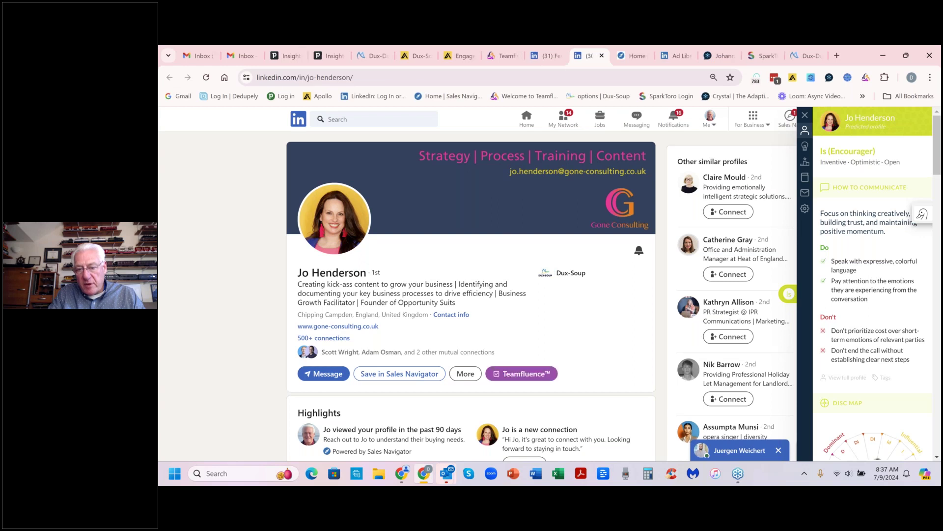
{"action": "left_click", "coordinate": [530, 374]}
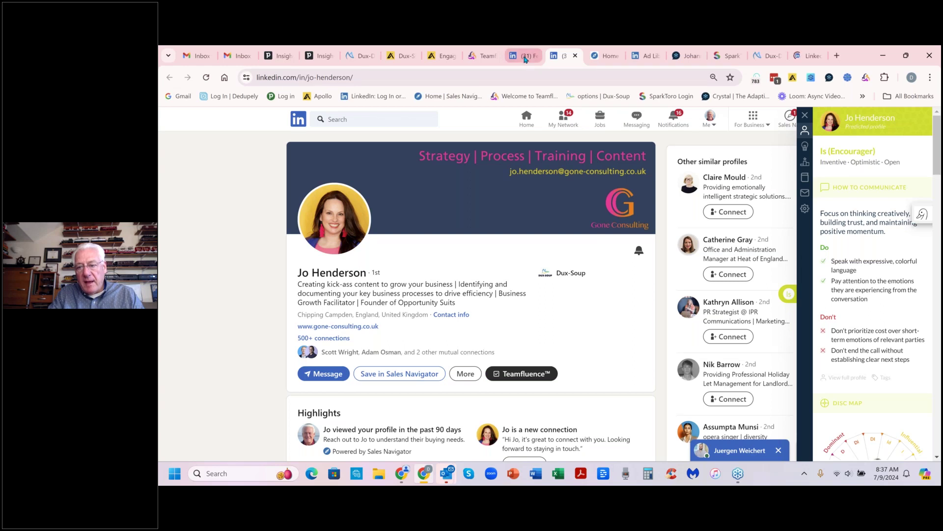
Return to Teamfluence's My Tracker and look through the tracked contacts' posts with their like, comment and boost options.
{"action": "mouse_move", "coordinate": [525, 59]}
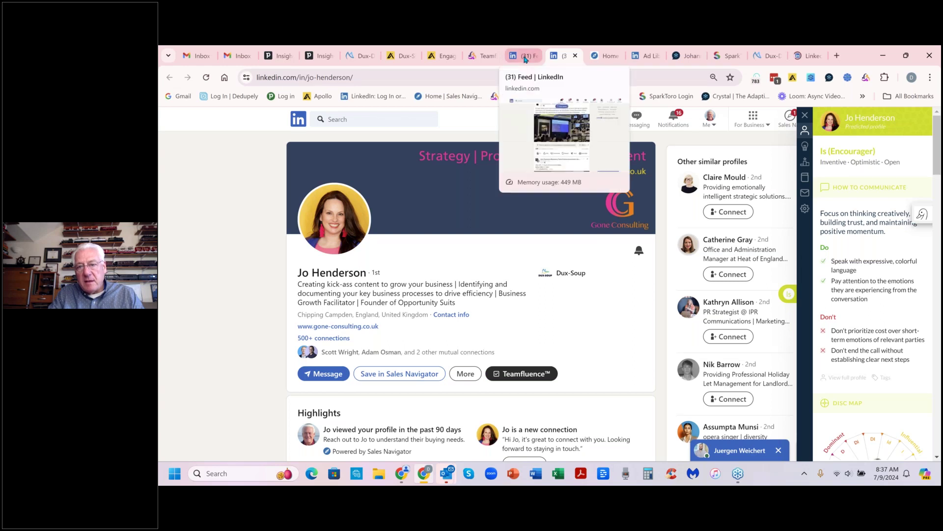
{"action": "left_click", "coordinate": [485, 57]}
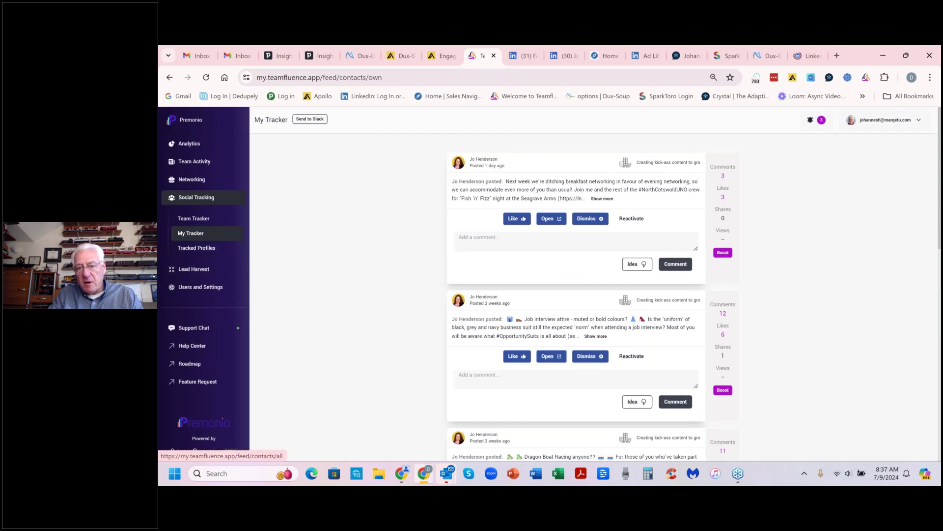
{"action": "scroll", "coordinate": [472, 253], "scroll_direction": "down", "scroll_amount": 8}
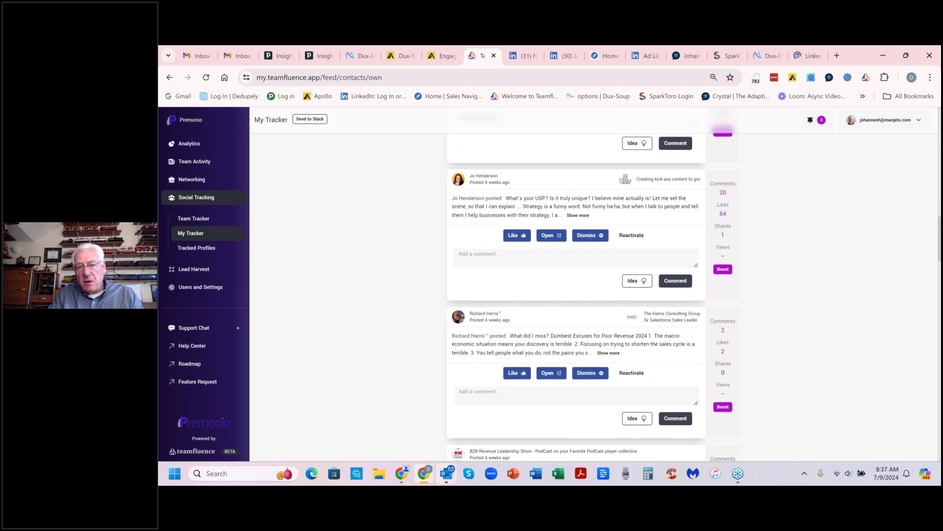
{"action": "scroll", "coordinate": [576, 294], "scroll_direction": "down", "scroll_amount": 7}
{"action": "scroll", "coordinate": [576, 295], "scroll_direction": "down", "scroll_amount": 3}
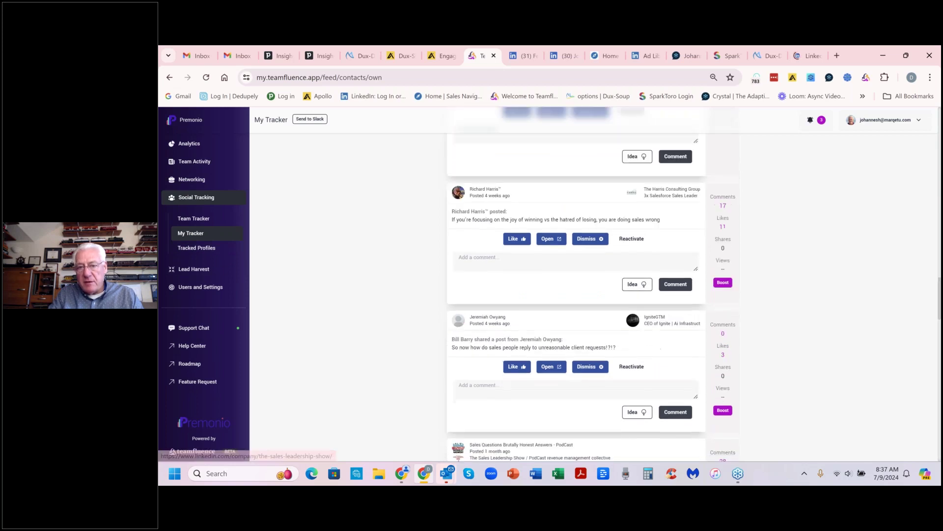
{"action": "scroll", "coordinate": [576, 295], "scroll_direction": "down", "scroll_amount": 15}
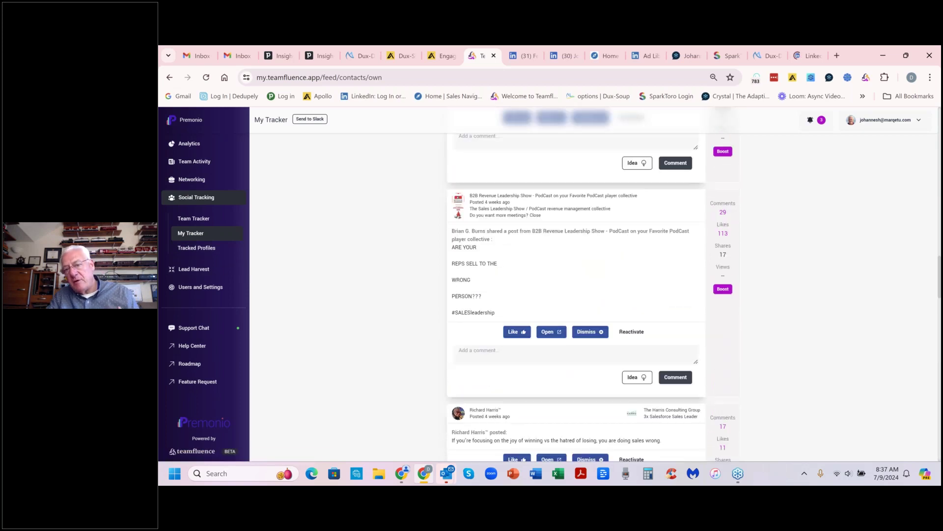
{"action": "scroll", "coordinate": [576, 295], "scroll_direction": "up", "scroll_amount": 4}
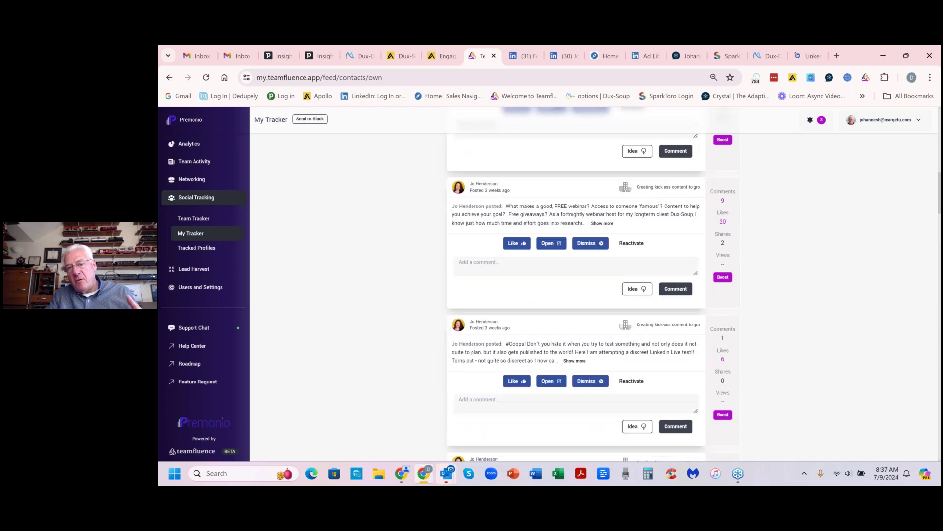
{"action": "scroll", "coordinate": [576, 295], "scroll_direction": "up", "scroll_amount": 1}
{"action": "scroll", "coordinate": [576, 295], "scroll_direction": "up", "scroll_amount": 2}
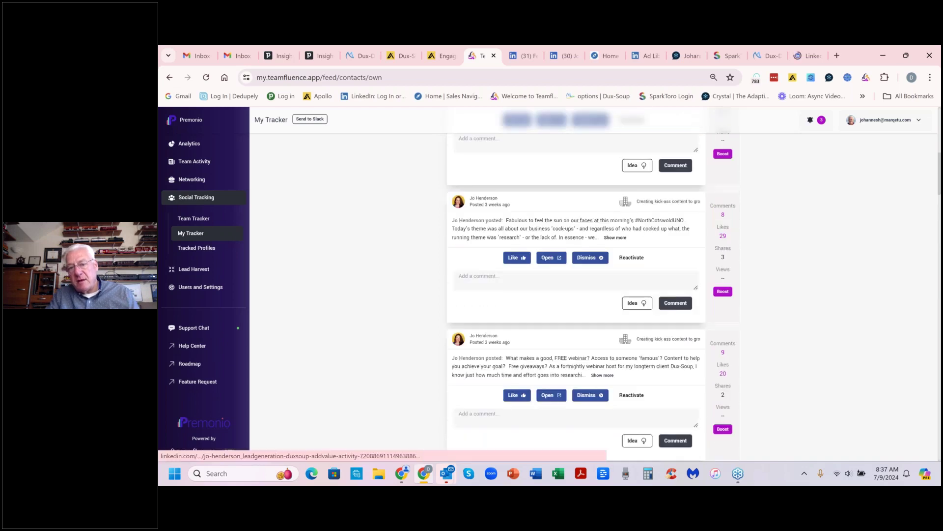
{"action": "scroll", "coordinate": [576, 295], "scroll_direction": "up", "scroll_amount": 2}
{"action": "scroll", "coordinate": [400, 223], "scroll_direction": "up", "scroll_amount": 5}
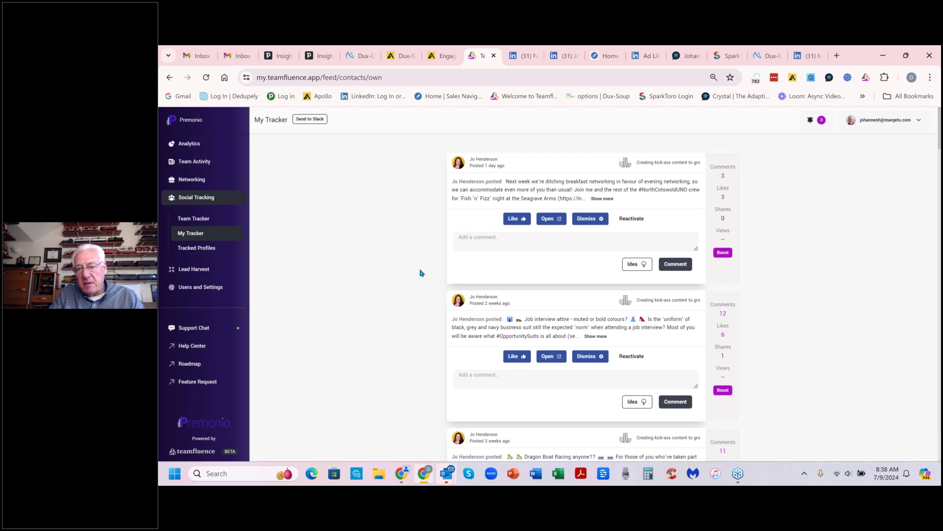
{"action": "scroll", "coordinate": [420, 273], "scroll_direction": "down", "scroll_amount": 6}
{"action": "scroll", "coordinate": [421, 274], "scroll_direction": "down", "scroll_amount": 5}
{"action": "scroll", "coordinate": [420, 274], "scroll_direction": "up", "scroll_amount": 2}
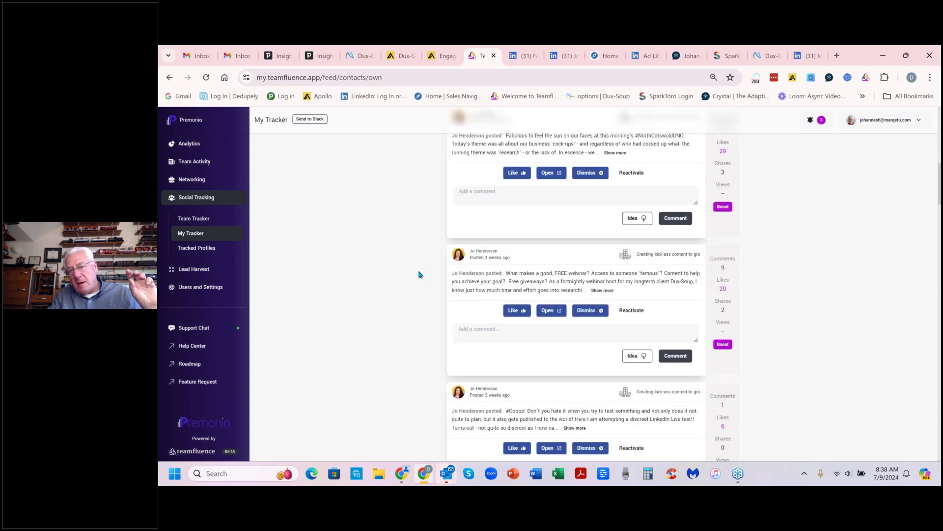
{"action": "scroll", "coordinate": [420, 274], "scroll_direction": "up", "scroll_amount": 3}
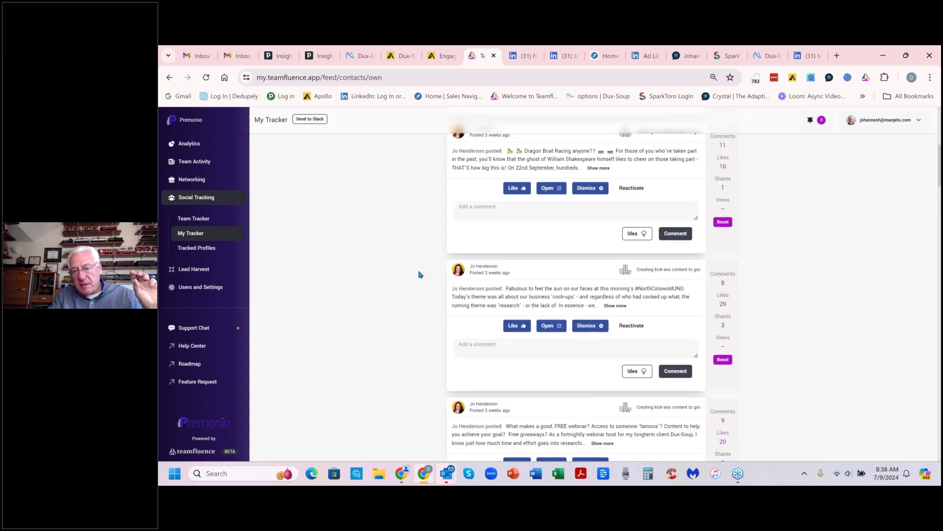
{"action": "scroll", "coordinate": [421, 274], "scroll_direction": "up", "scroll_amount": 3}
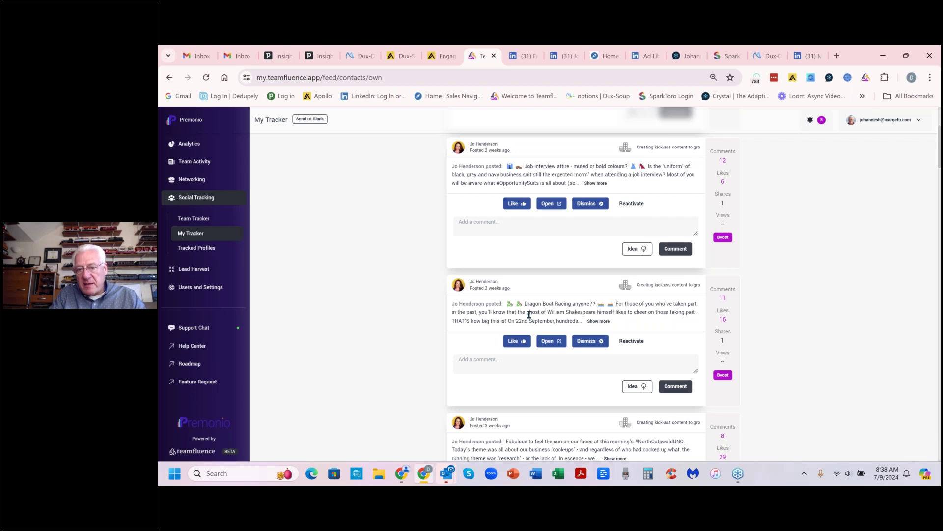
{"action": "scroll", "coordinate": [529, 314], "scroll_direction": "down", "scroll_amount": 10}
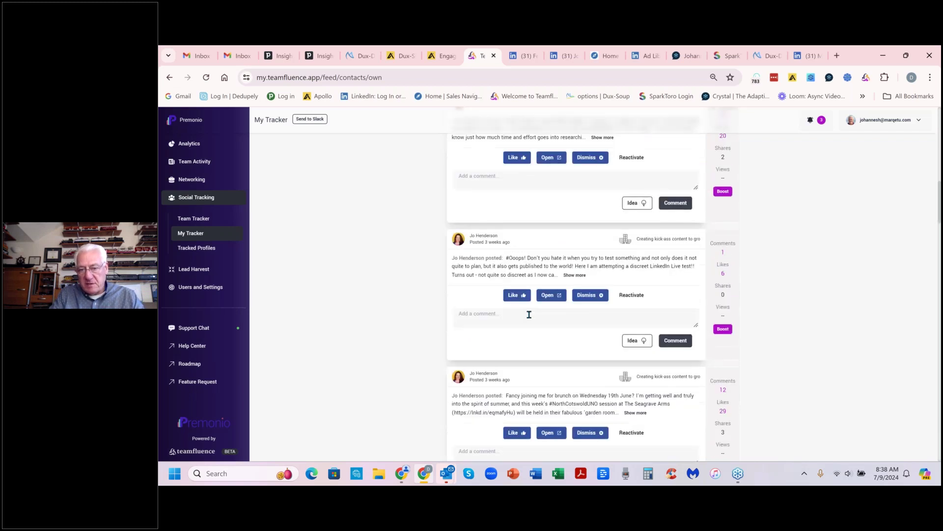
{"action": "scroll", "coordinate": [529, 315], "scroll_direction": "down", "scroll_amount": 4}
{"action": "scroll", "coordinate": [529, 314], "scroll_direction": "down", "scroll_amount": 10}
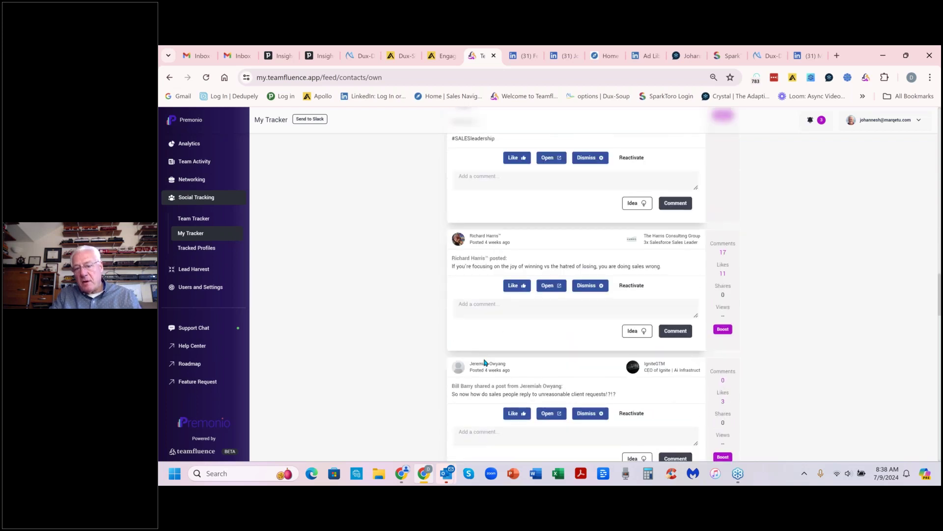
{"action": "scroll", "coordinate": [485, 363], "scroll_direction": "down", "scroll_amount": 2}
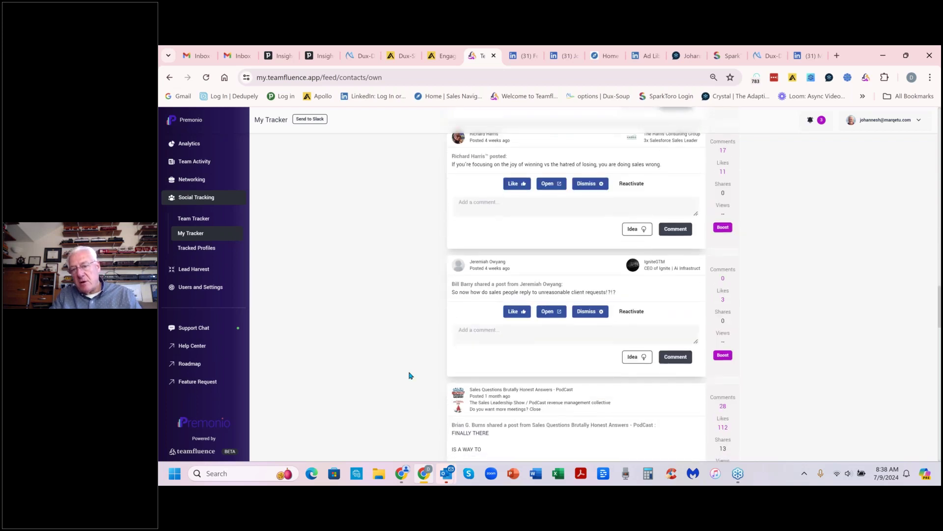
{"action": "scroll", "coordinate": [448, 283], "scroll_direction": "up", "scroll_amount": 2}
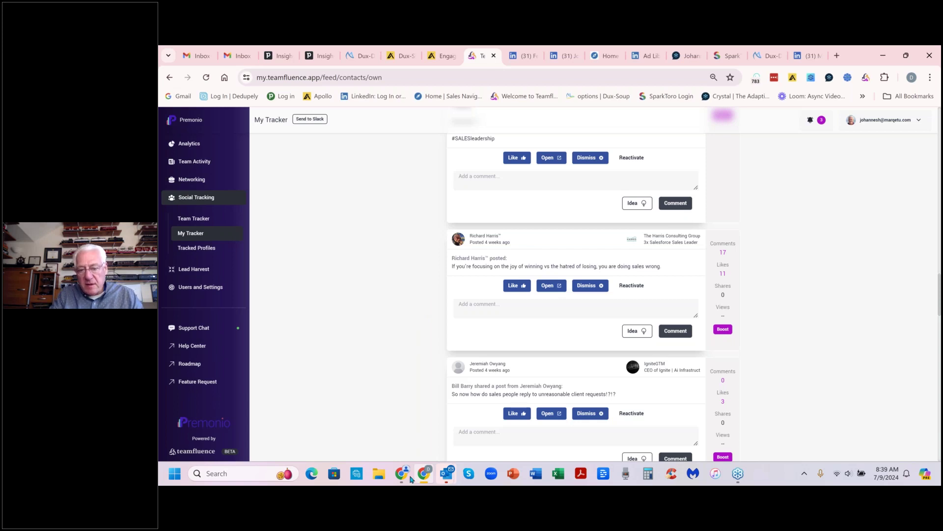
Switch back to the webinar slides and show the "Relate to w/ CrystalKnows" slide.
{"action": "mouse_move", "coordinate": [402, 477]}
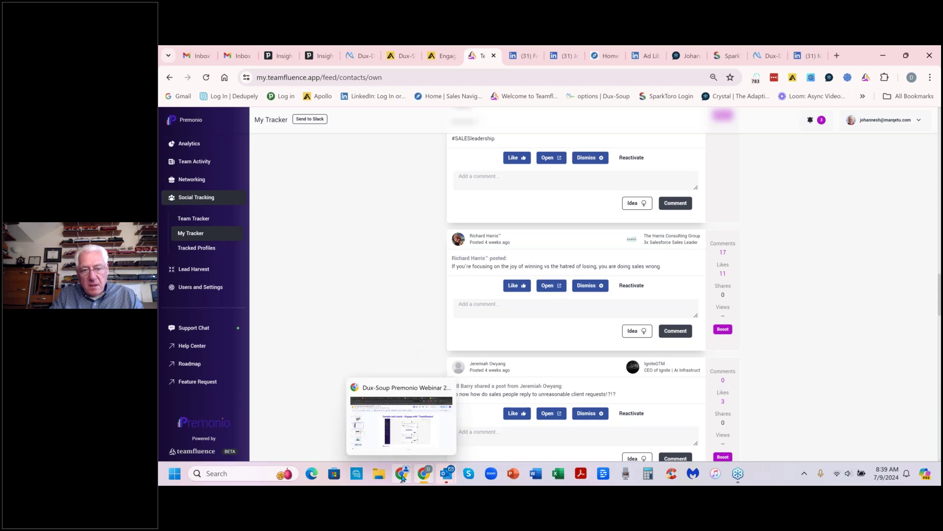
{"action": "left_click", "coordinate": [402, 475]}
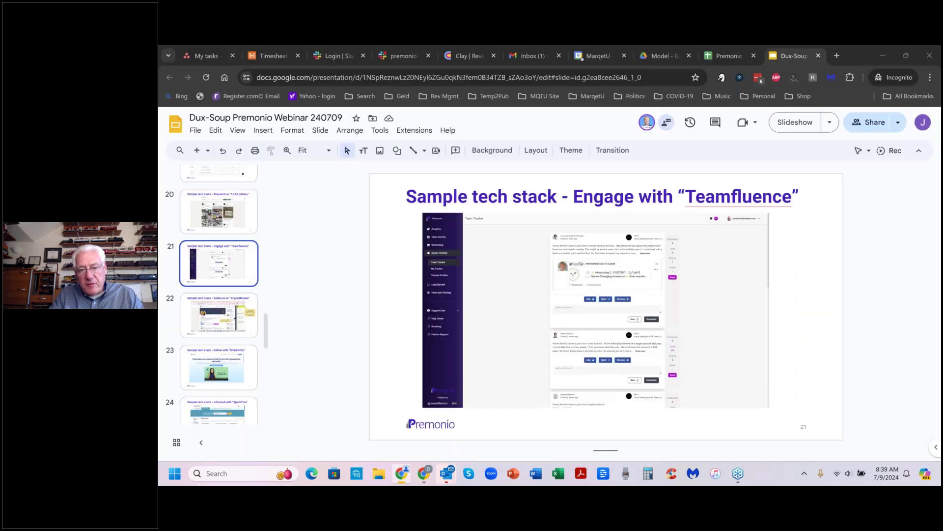
{"action": "key", "text": "Down"}
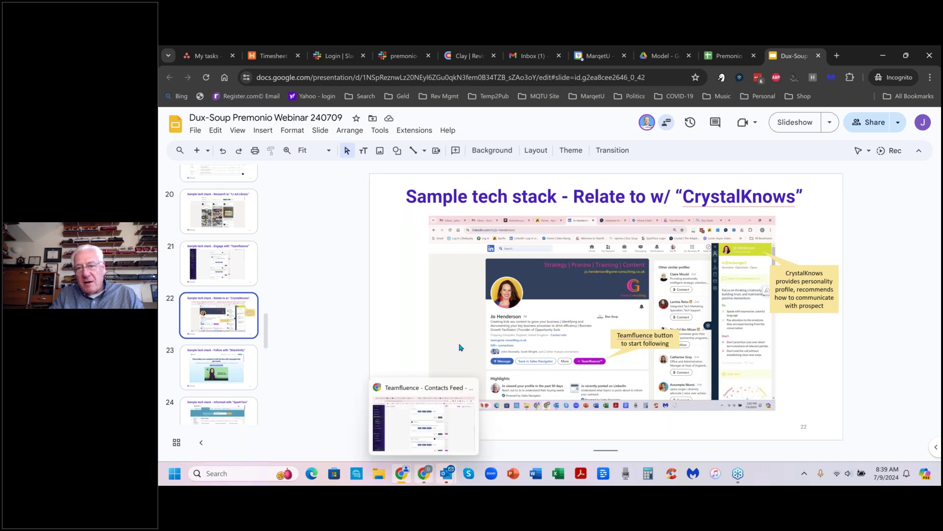
Switch to the followed contact's LinkedIn profile and examine the Crystal personality advice, DISC map, sales stages and behavior sections.
{"action": "left_click", "coordinate": [432, 394]}
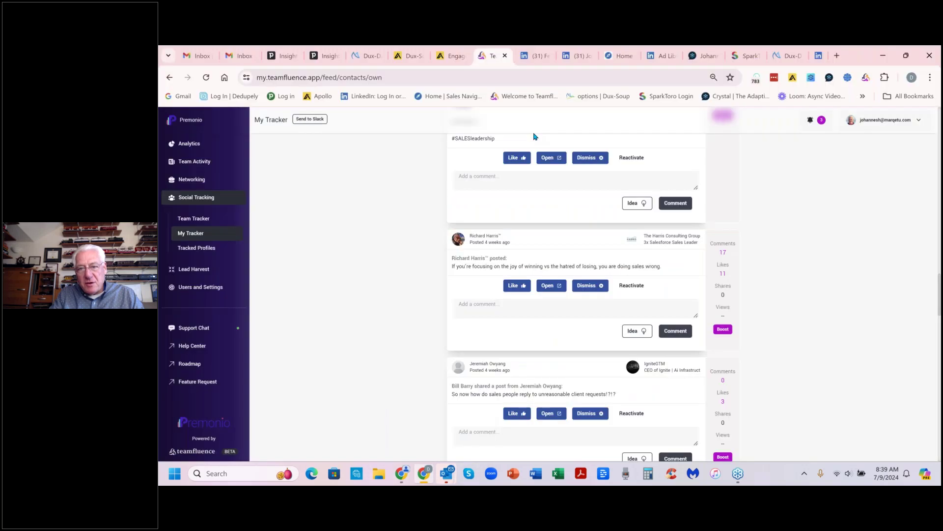
{"action": "left_click", "coordinate": [543, 57]}
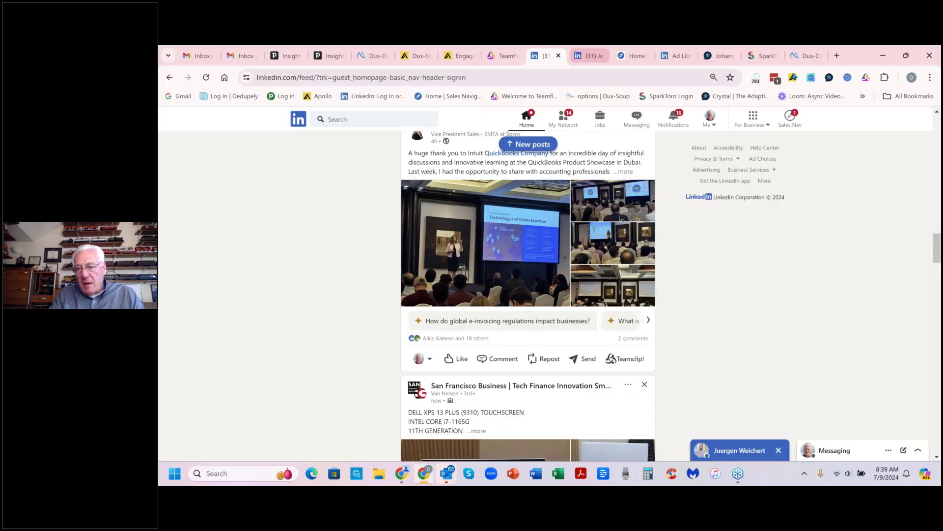
{"action": "left_click", "coordinate": [590, 56]}
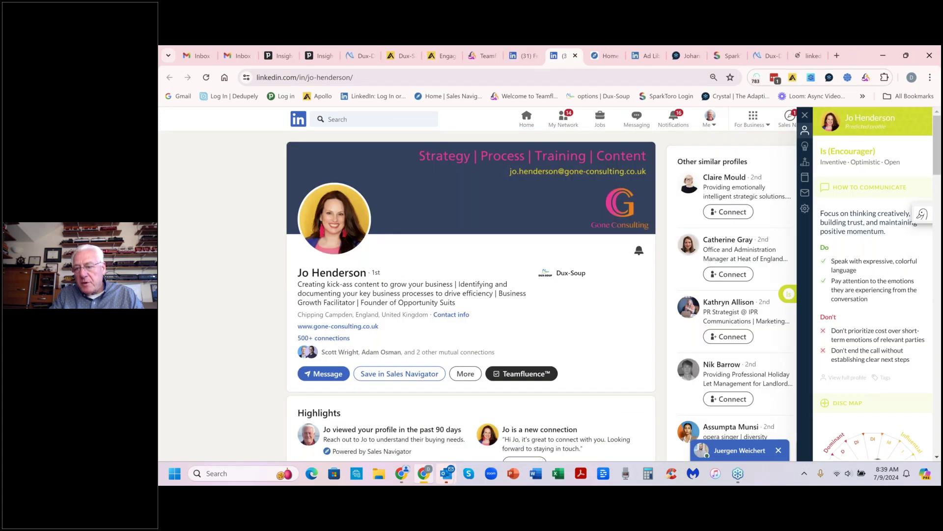
{"action": "scroll", "coordinate": [889, 387], "scroll_direction": "down", "scroll_amount": 2}
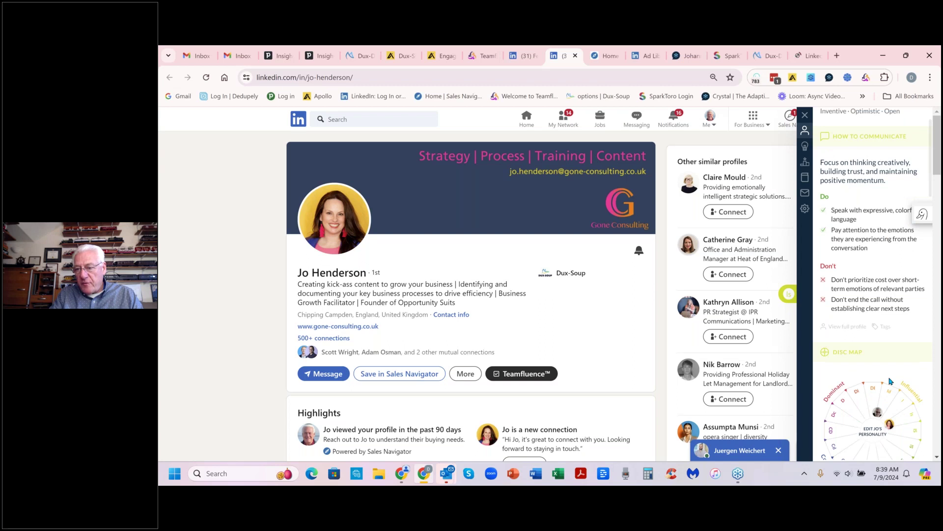
{"action": "scroll", "coordinate": [891, 380], "scroll_direction": "down", "scroll_amount": 2}
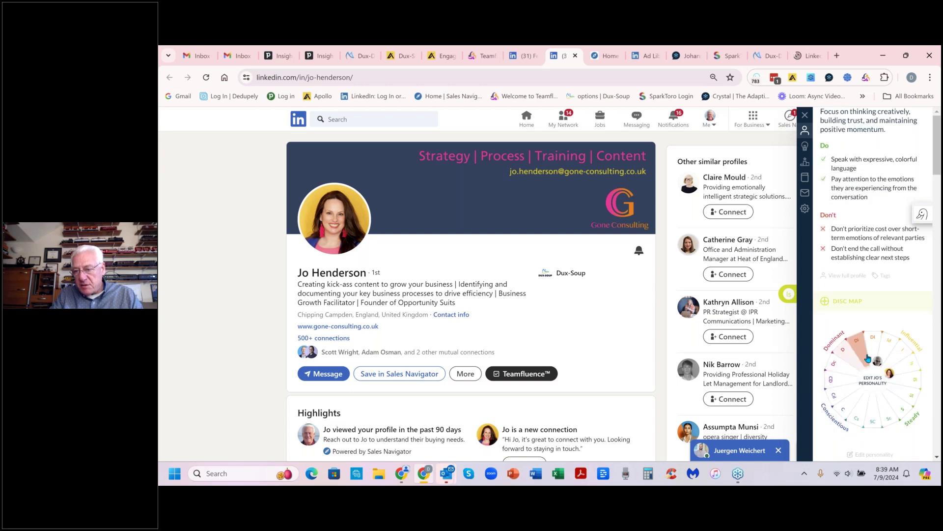
{"action": "scroll", "coordinate": [894, 374], "scroll_direction": "down", "scroll_amount": 3}
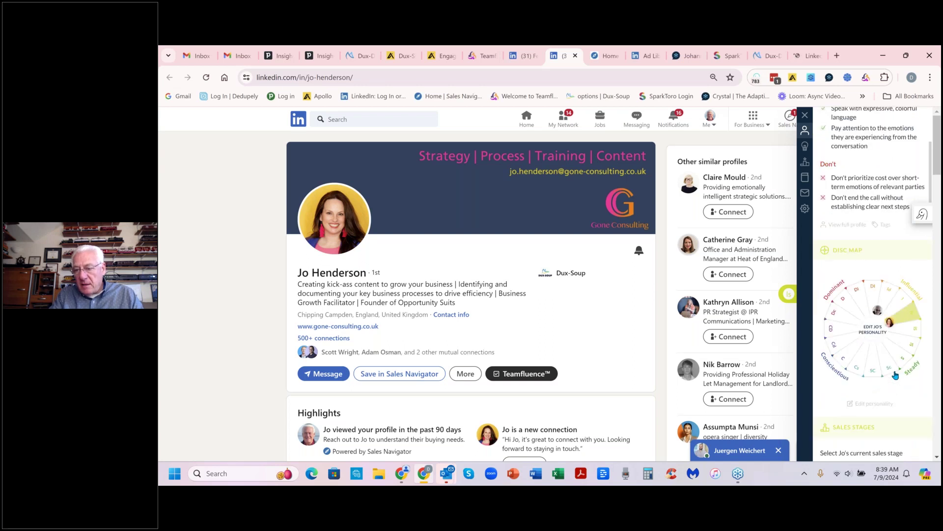
{"action": "scroll", "coordinate": [896, 375], "scroll_direction": "down", "scroll_amount": 1}
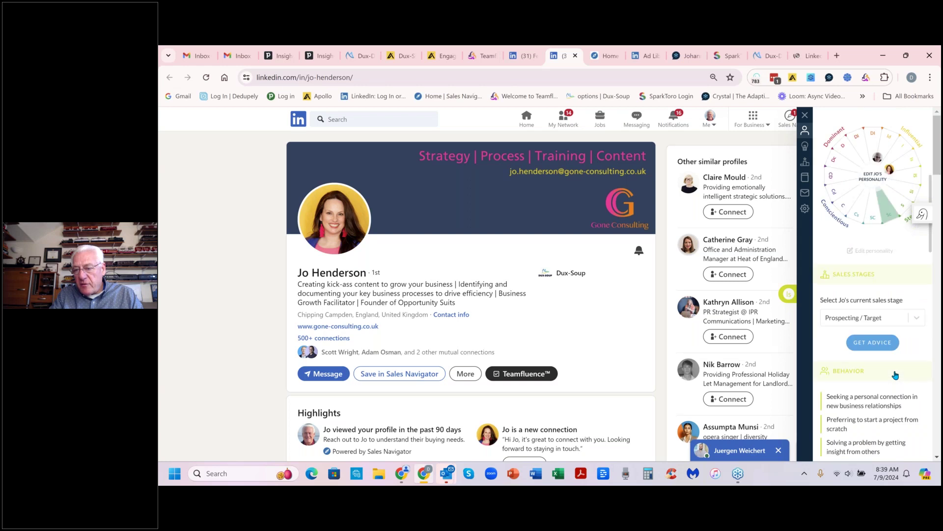
{"action": "scroll", "coordinate": [896, 375], "scroll_direction": "up", "scroll_amount": 1}
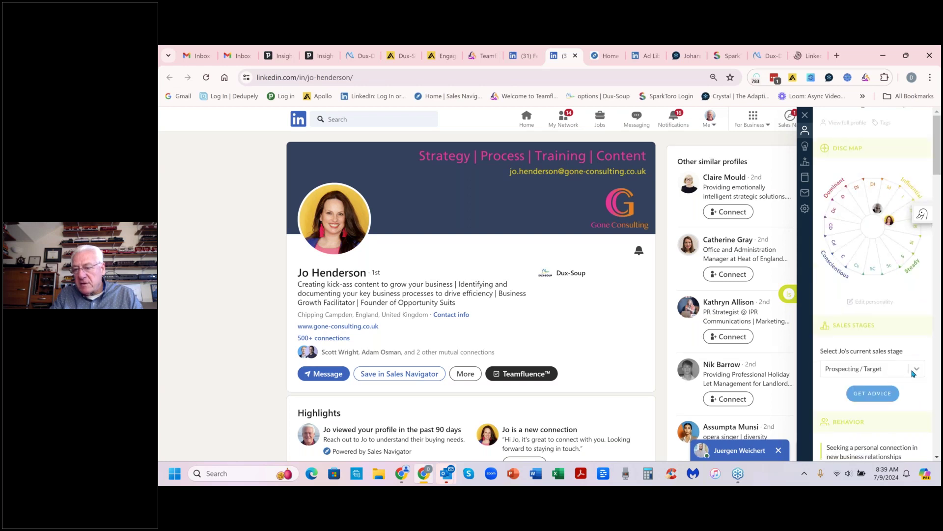
Get Crystal's selling advice for the Prospecting / Target stage and examine the booking-a-meeting and pain-point recommendations.
{"action": "left_click", "coordinate": [873, 395]}
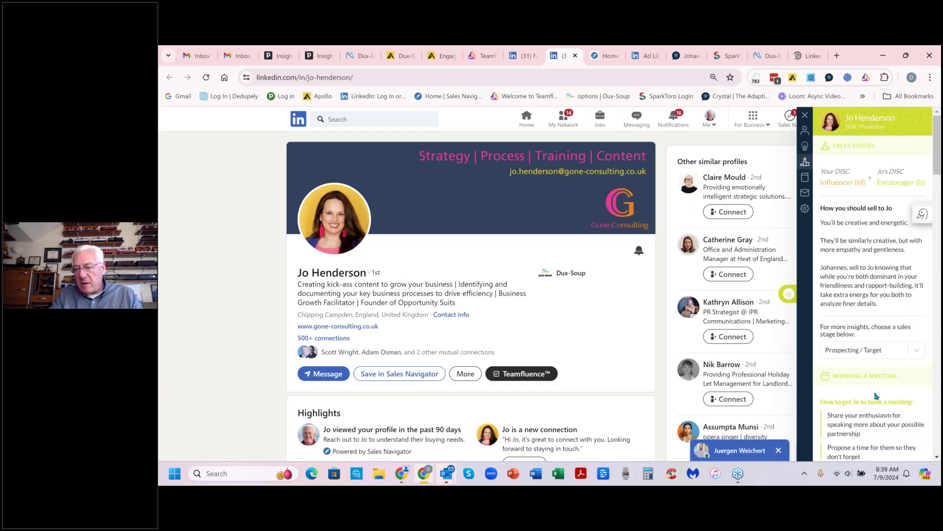
{"action": "scroll", "coordinate": [876, 396], "scroll_direction": "down", "scroll_amount": 1}
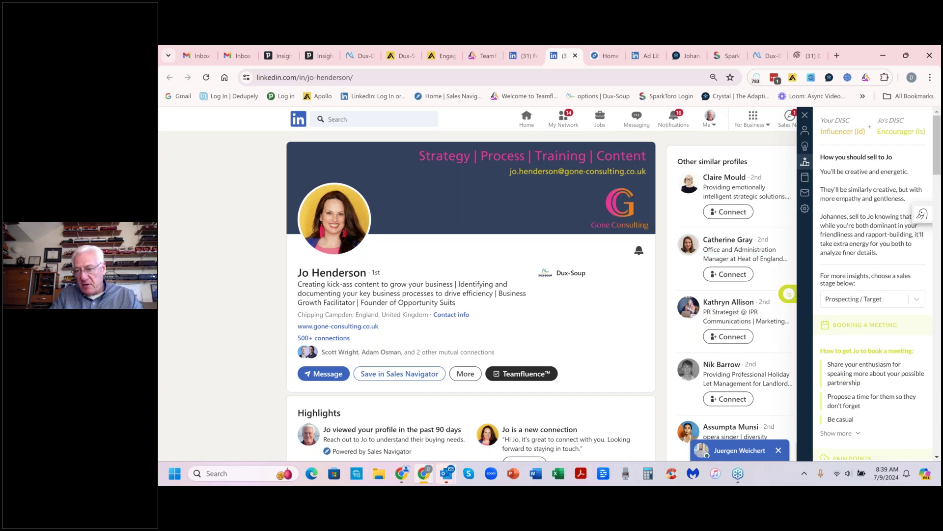
{"action": "scroll", "coordinate": [873, 285], "scroll_direction": "down", "scroll_amount": 3}
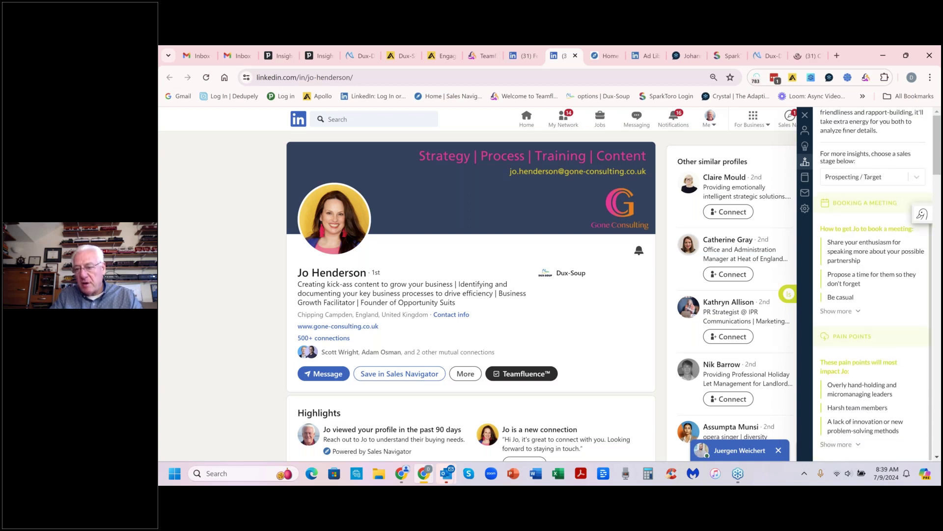
{"action": "scroll", "coordinate": [472, 294], "scroll_direction": "down", "scroll_amount": 1}
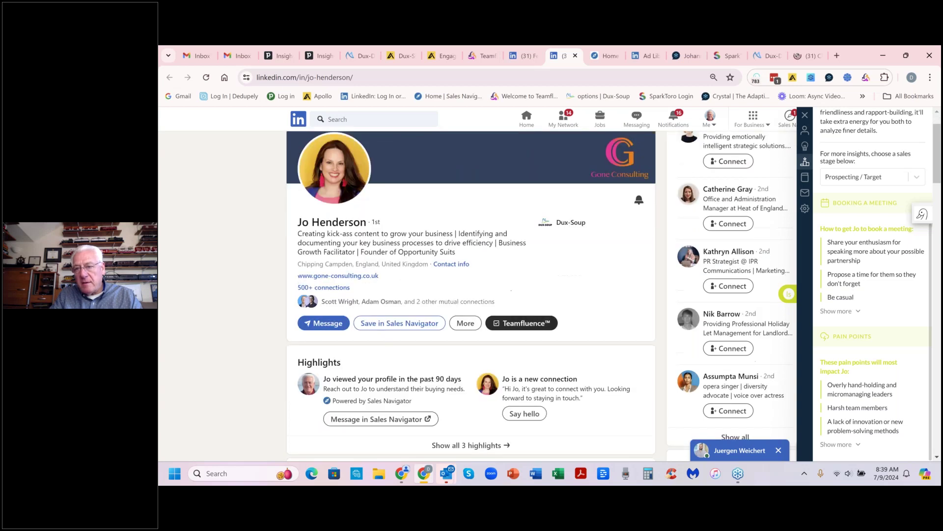
{"action": "scroll", "coordinate": [472, 295], "scroll_direction": "down", "scroll_amount": 1}
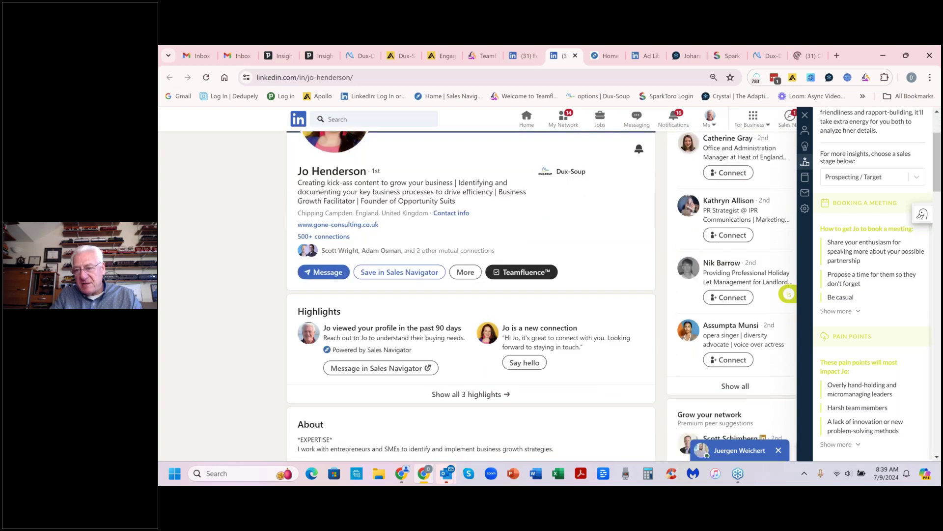
{"action": "scroll", "coordinate": [874, 285], "scroll_direction": "up", "scroll_amount": 3}
{"action": "scroll", "coordinate": [472, 295], "scroll_direction": "up", "scroll_amount": 1}
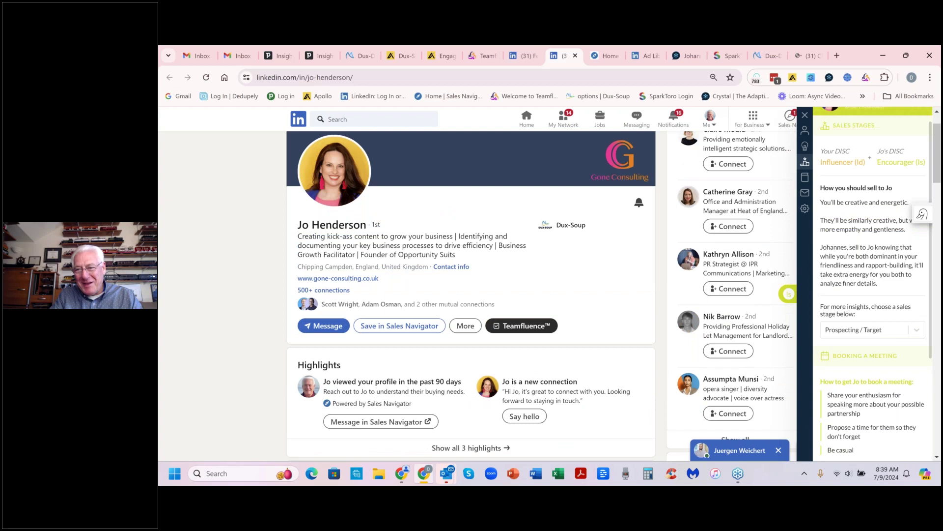
{"action": "scroll", "coordinate": [809, 199], "scroll_direction": "up", "scroll_amount": 1}
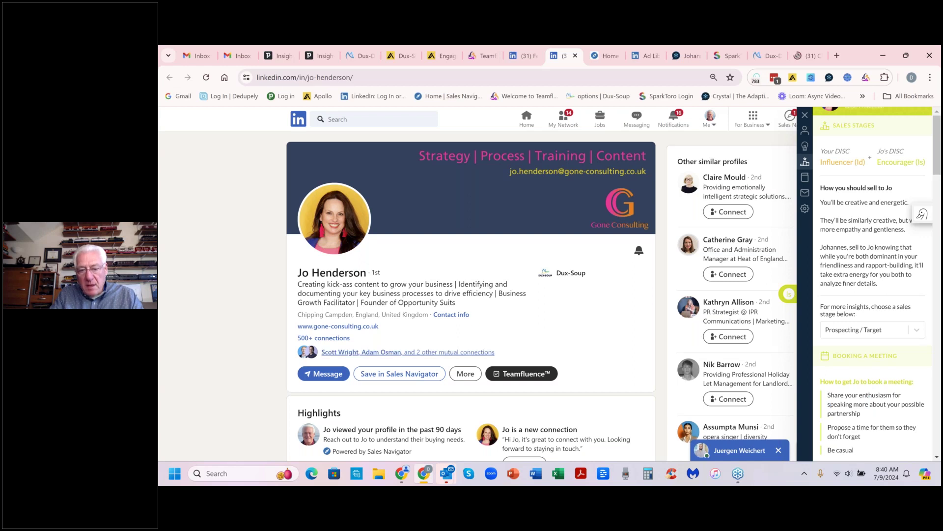
Switch to the webinar slides, and return to Teamfluence's My Tracker to look through older posts by tracked contacts.
{"action": "left_click", "coordinate": [409, 478]}
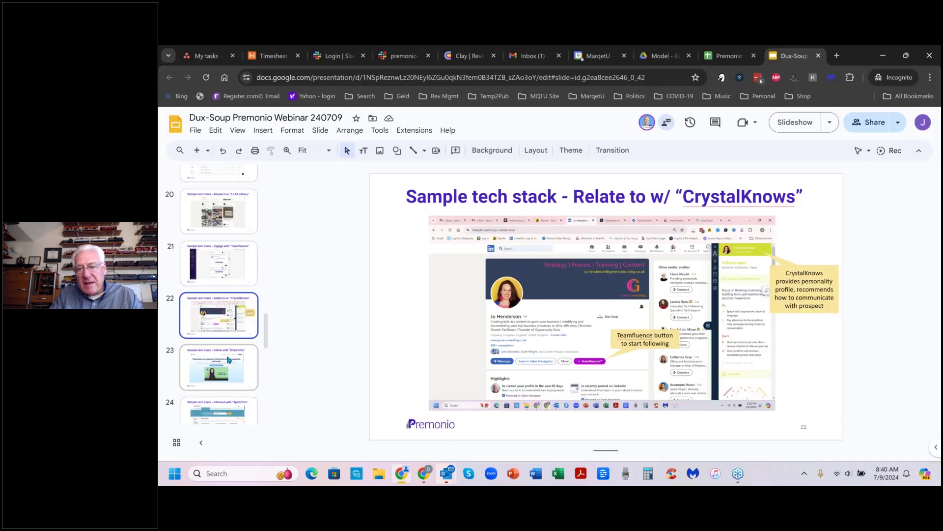
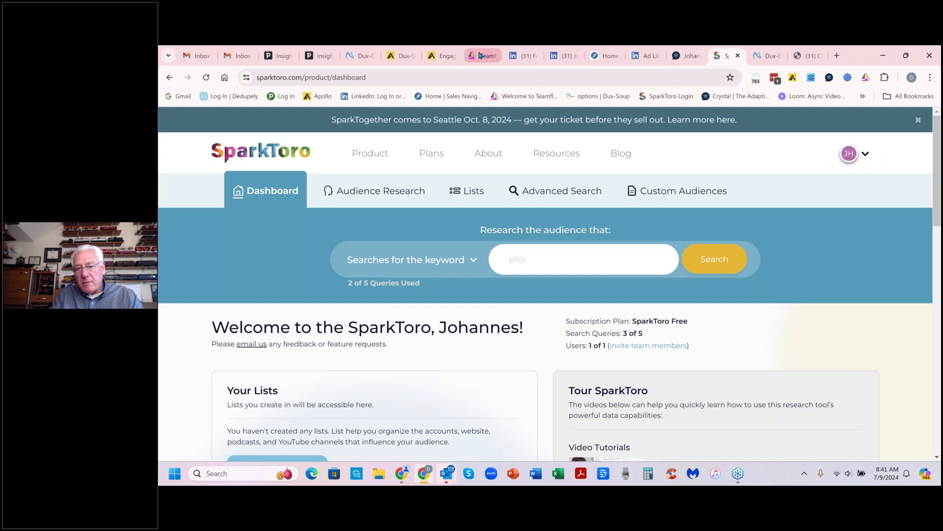
{"action": "left_click", "coordinate": [481, 56]}
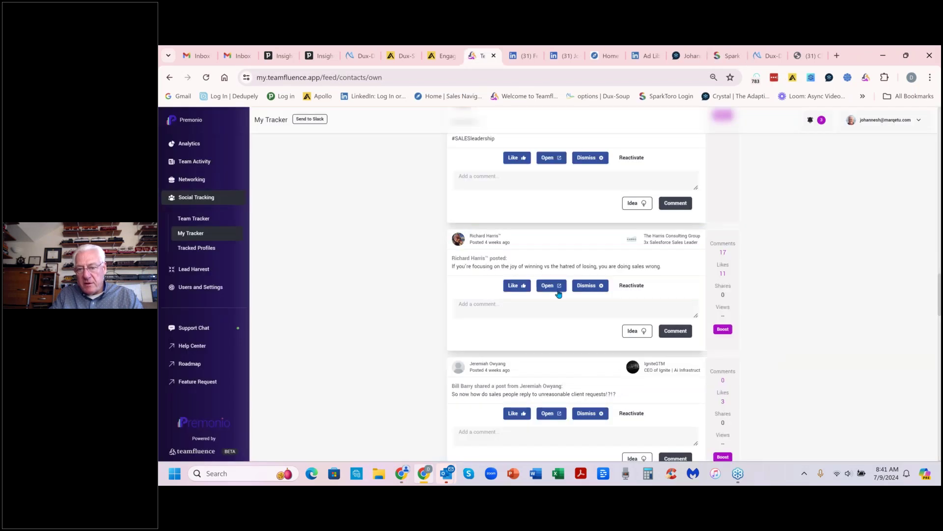
{"action": "scroll", "coordinate": [558, 293], "scroll_direction": "down", "scroll_amount": 10}
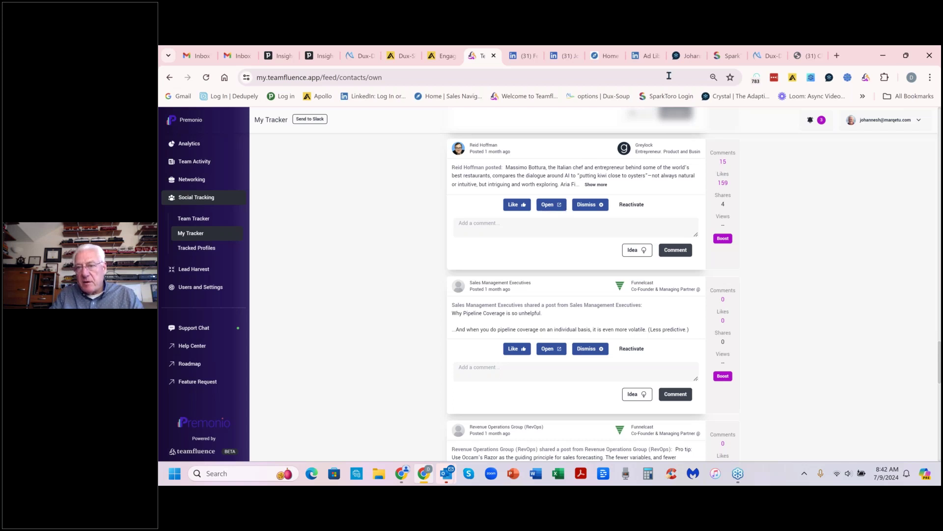
Switch to the SparkToro dashboard and research the audience that searches for the keyword "LinkedIn Outreach".
{"action": "left_click", "coordinate": [730, 57]}
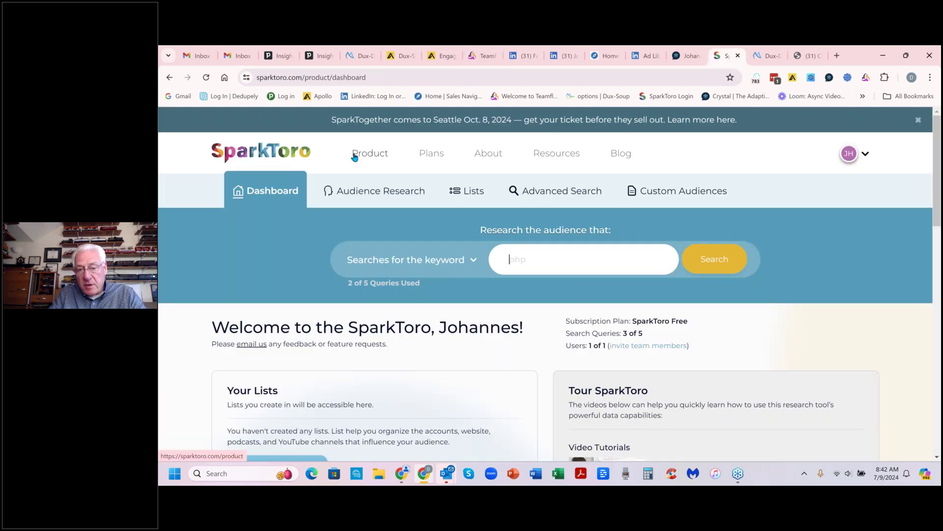
{"action": "type", "text": "Li"}
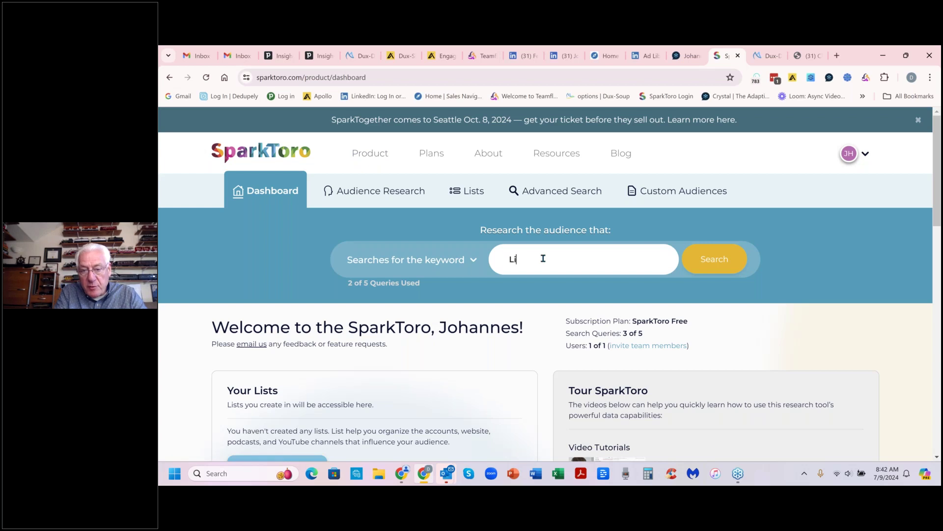
{"action": "type", "text": "nkedIn Ou"}
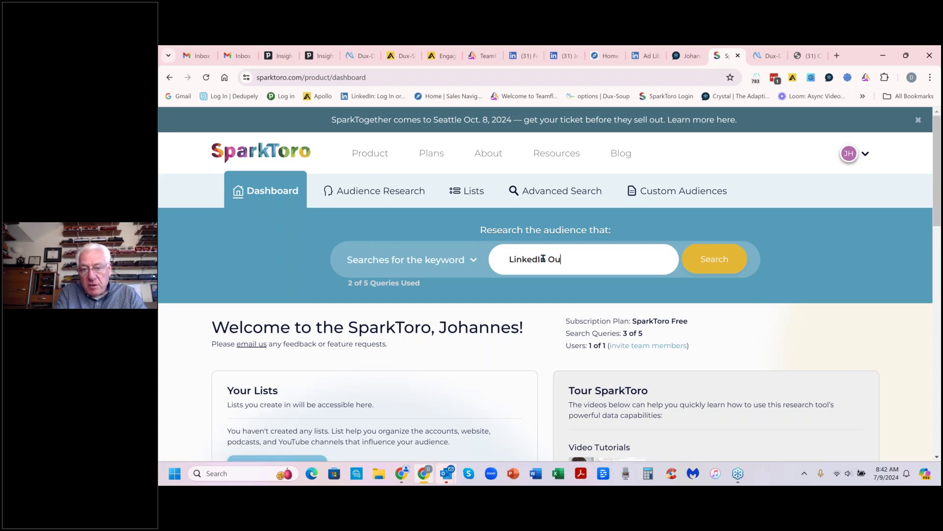
{"action": "type", "text": "treach"}
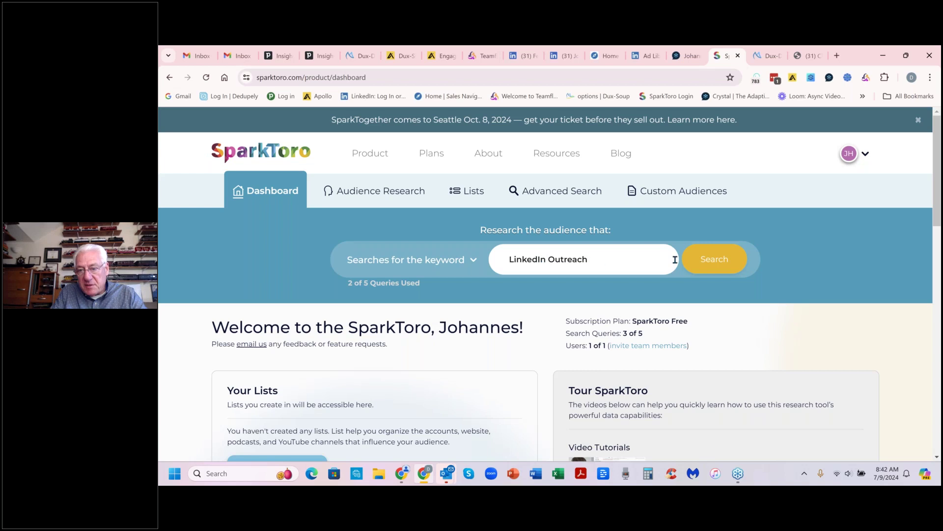
{"action": "left_click", "coordinate": [704, 262]}
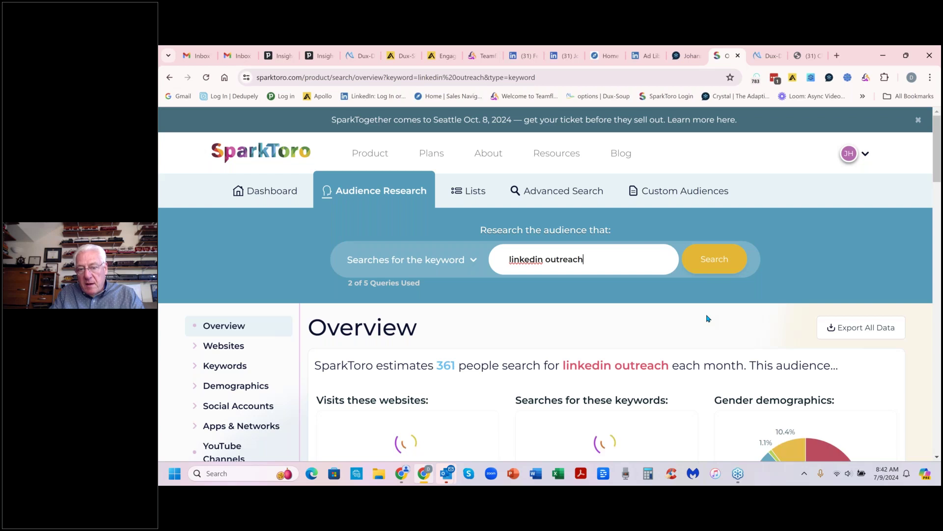
Examine SparkToro's audience overview of websites, keywords, demographics, social networks and social accounts, briefly referring back to Teamfluence's My Tracker.
{"action": "scroll", "coordinate": [708, 318], "scroll_direction": "down", "scroll_amount": 1}
{"action": "scroll", "coordinate": [715, 286], "scroll_direction": "down", "scroll_amount": 1}
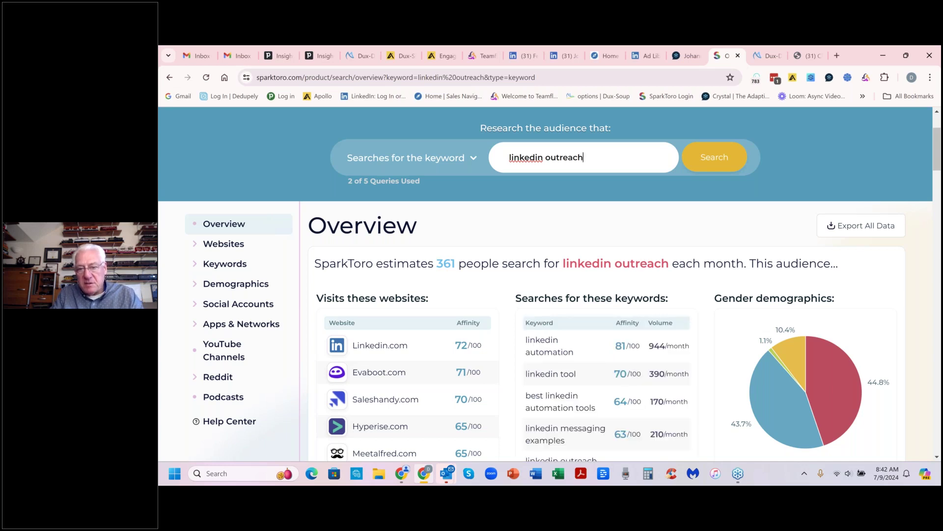
{"action": "scroll", "coordinate": [367, 365], "scroll_direction": "down", "scroll_amount": 1}
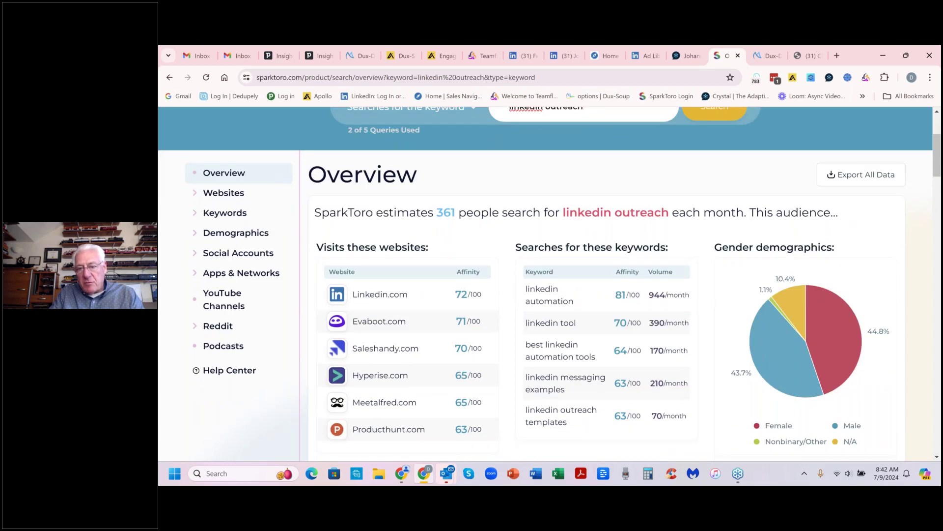
{"action": "scroll", "coordinate": [545, 285], "scroll_direction": "down", "scroll_amount": 2}
{"action": "scroll", "coordinate": [385, 424], "scroll_direction": "up", "scroll_amount": 3}
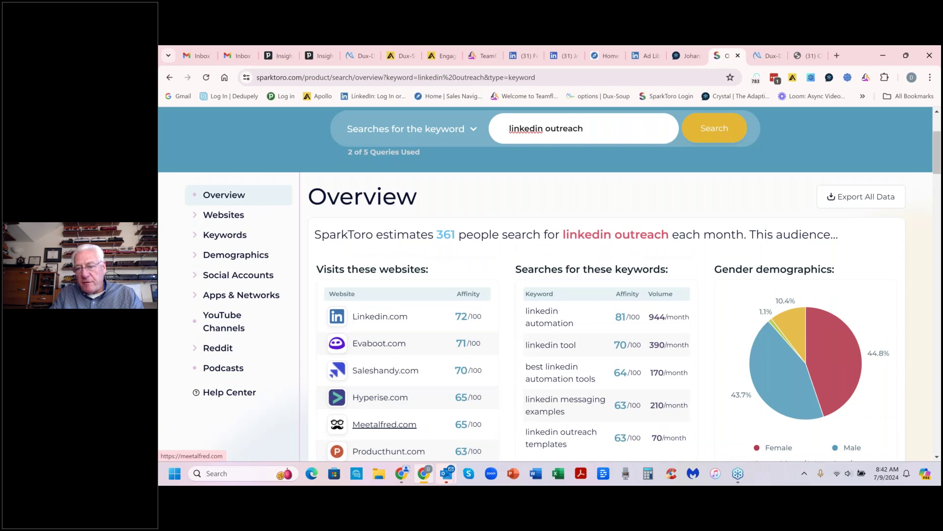
{"action": "scroll", "coordinate": [385, 424], "scroll_direction": "up", "scroll_amount": 2}
{"action": "scroll", "coordinate": [709, 236], "scroll_direction": "down", "scroll_amount": 2}
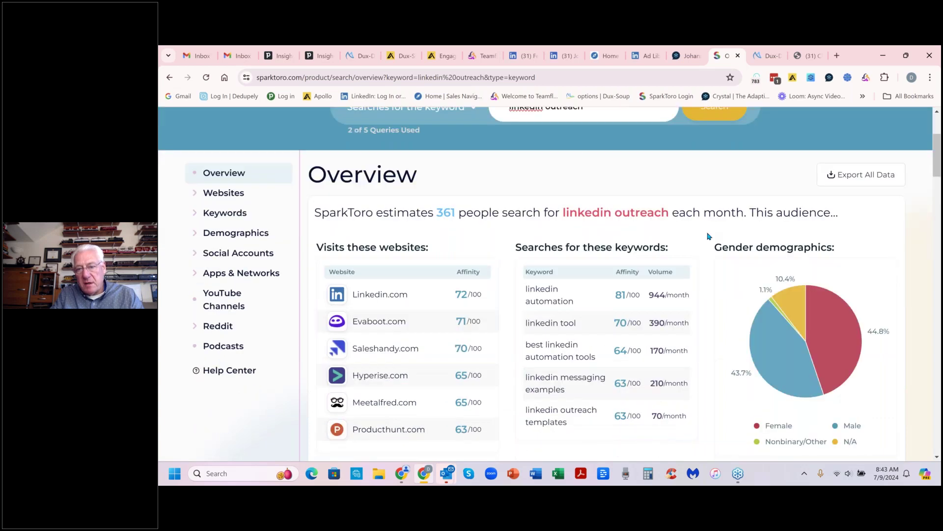
{"action": "scroll", "coordinate": [709, 237], "scroll_direction": "down", "scroll_amount": 7}
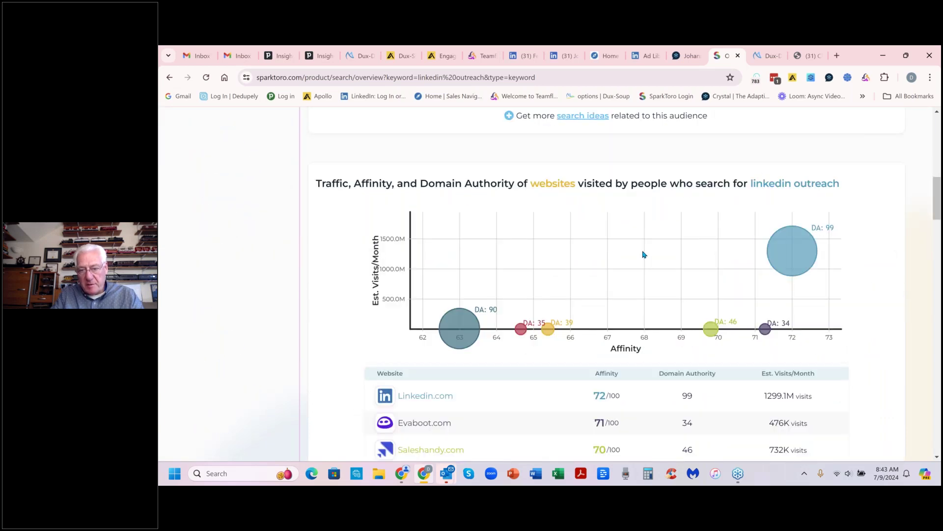
{"action": "scroll", "coordinate": [644, 254], "scroll_direction": "down", "scroll_amount": 2}
{"action": "scroll", "coordinate": [644, 254], "scroll_direction": "down", "scroll_amount": 5}
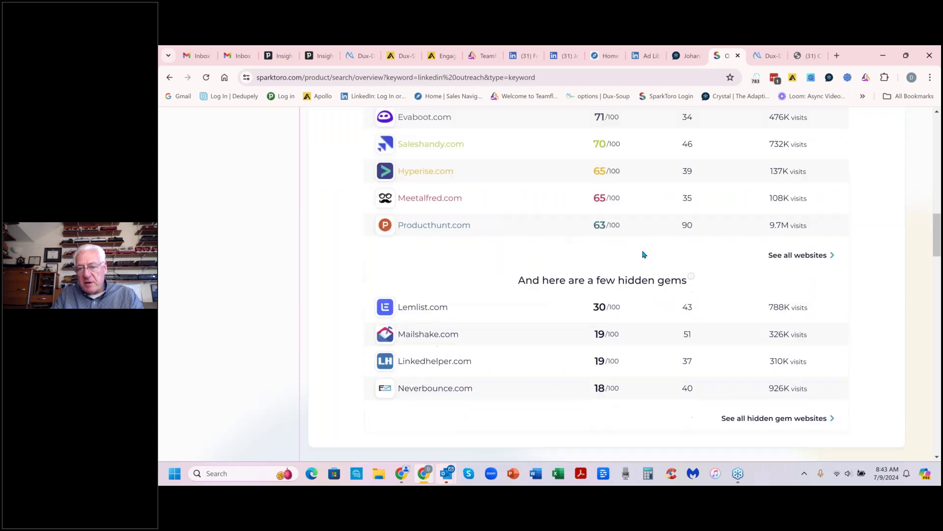
{"action": "scroll", "coordinate": [644, 255], "scroll_direction": "down", "scroll_amount": 4}
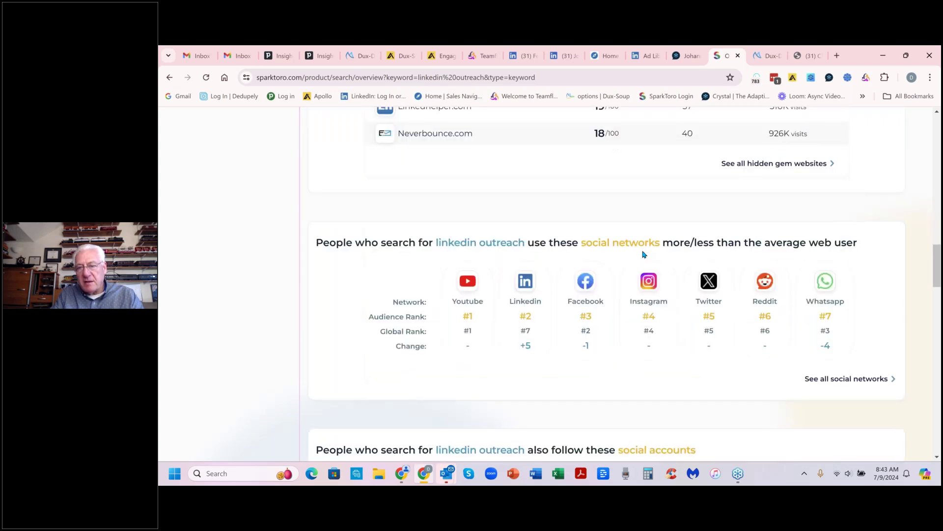
{"action": "scroll", "coordinate": [310, 249], "scroll_direction": "down", "scroll_amount": 6}
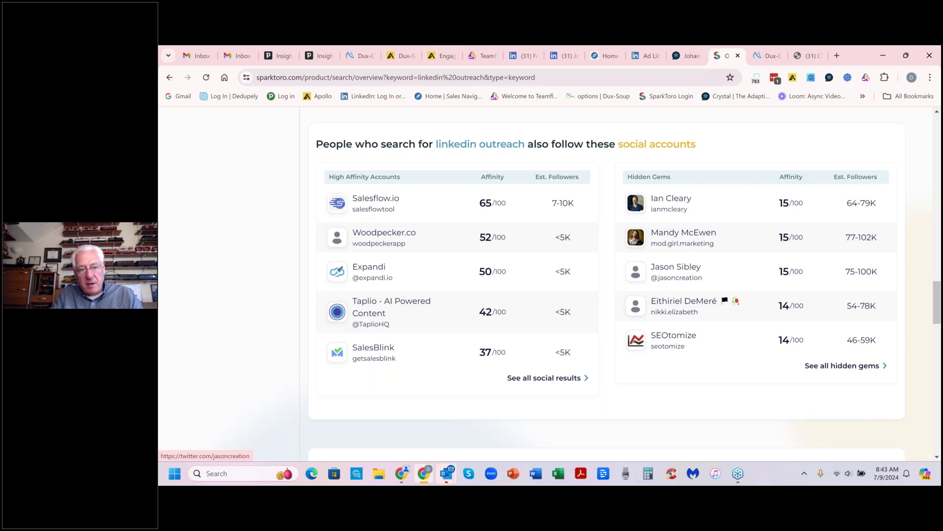
{"action": "left_click", "coordinate": [488, 53]}
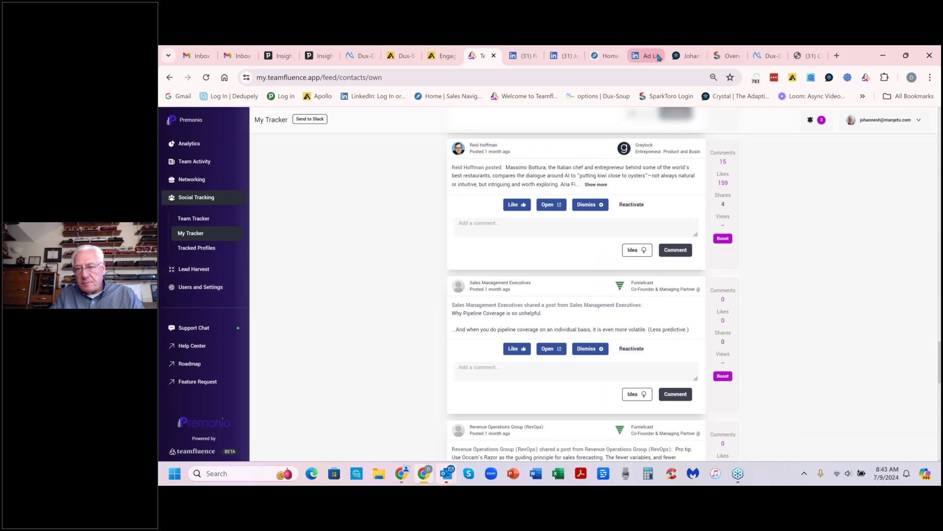
{"action": "left_click", "coordinate": [720, 57]}
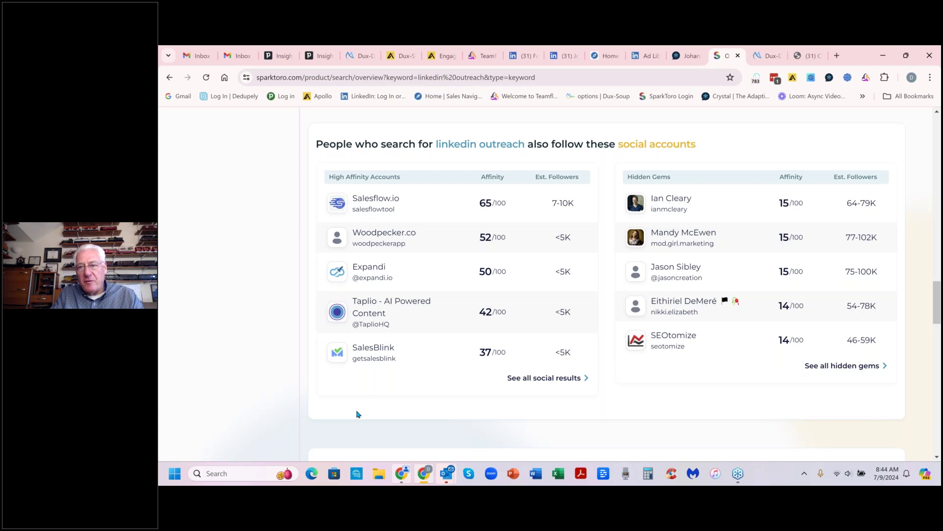
Switch back to the webinar slides and show the "Customize with Clay.run" slide.
{"action": "key", "text": "alt+Tab"}
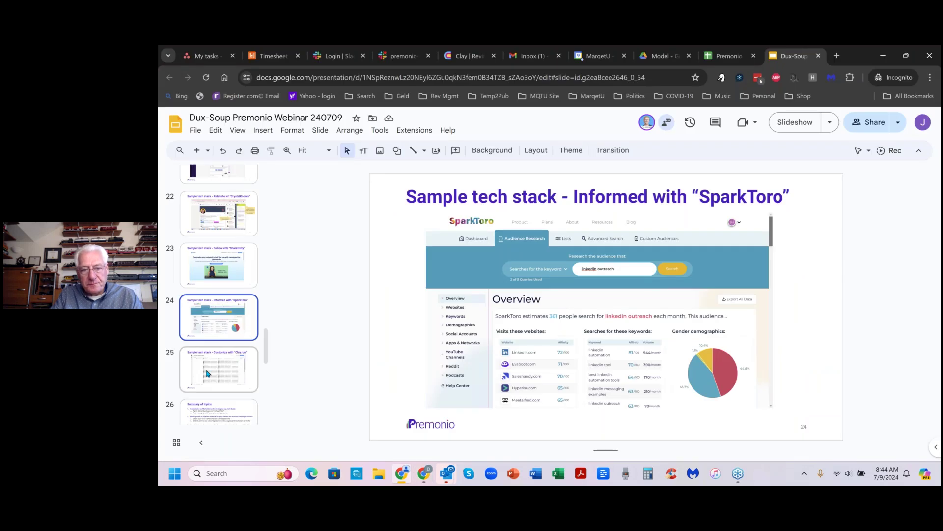
{"action": "left_click", "coordinate": [206, 373]}
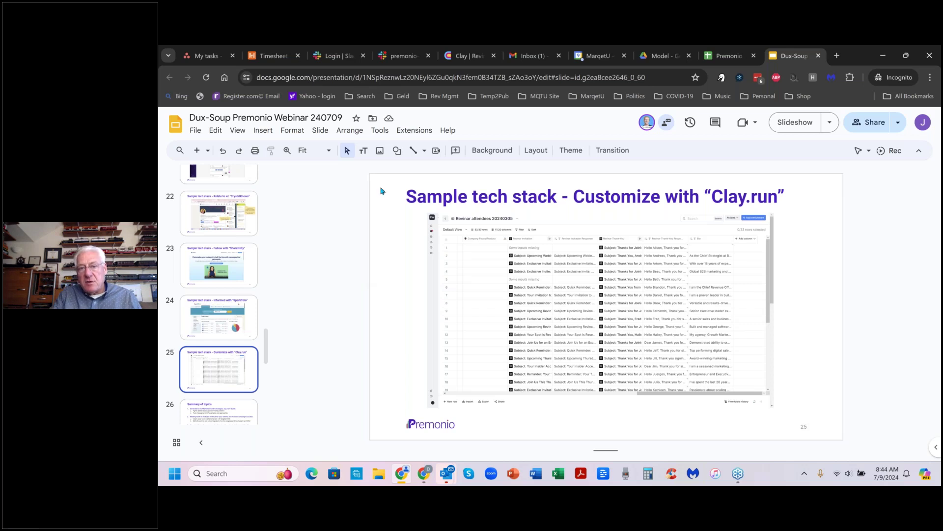
Switch to the Clay table "Revinar attendees 20240305", expand the sidebar to view the list of tables, and collapse it again.
{"action": "left_click", "coordinate": [467, 57]}
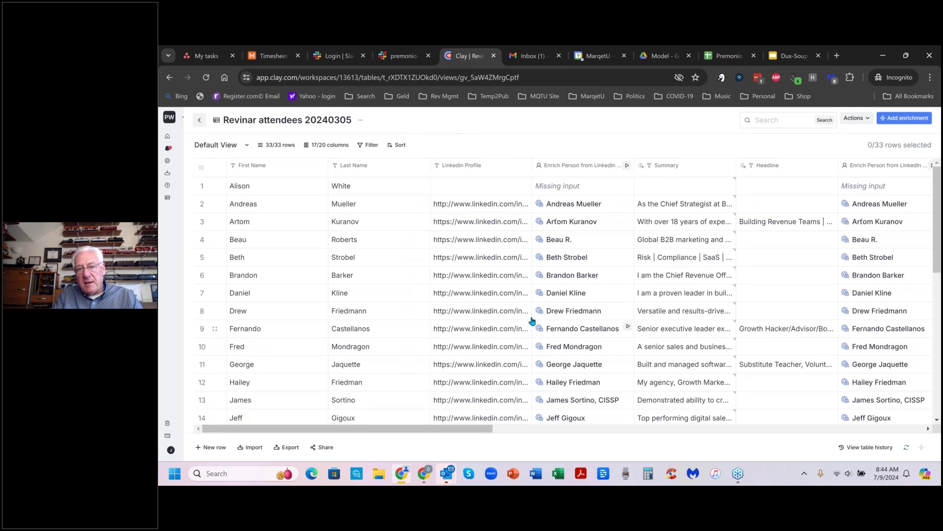
{"action": "left_click", "coordinate": [168, 197]}
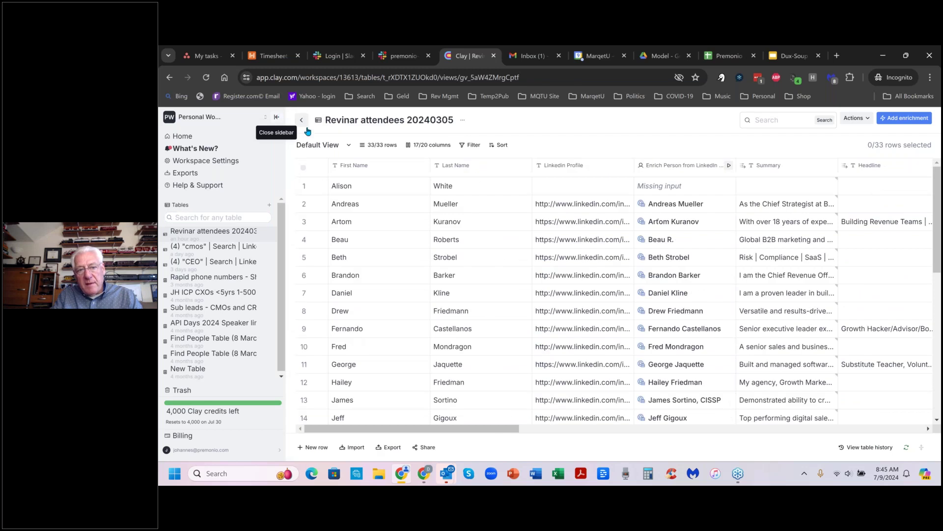
{"action": "left_click", "coordinate": [302, 122]}
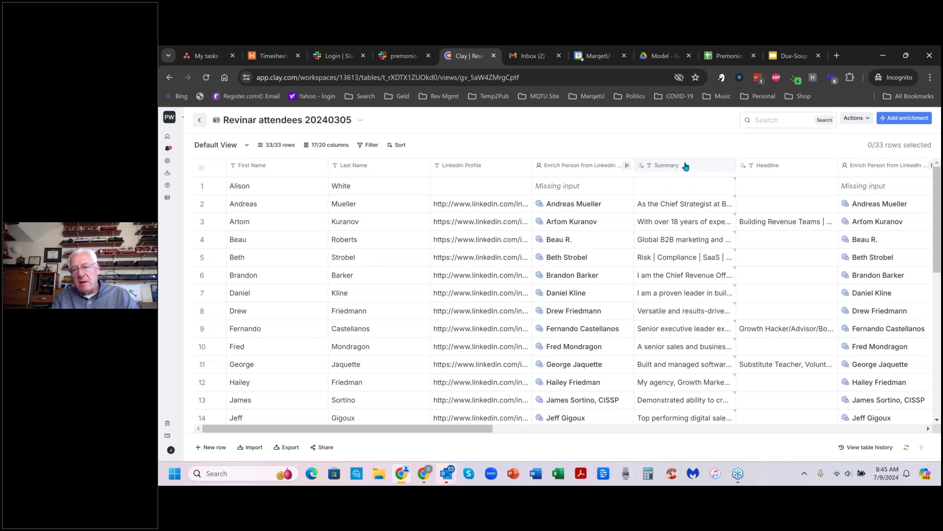
Open the Summary column's settings and examine the table's columns through the Revinar Invitation, Revinar Thank-You and Bio ones.
{"action": "scroll", "coordinate": [686, 166], "scroll_direction": "right", "scroll_amount": 2}
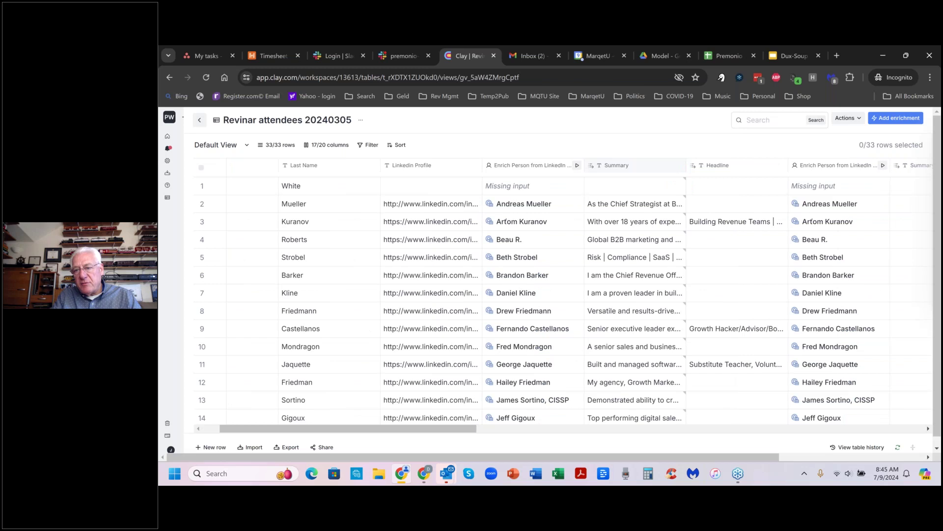
{"action": "left_click", "coordinate": [617, 165]}
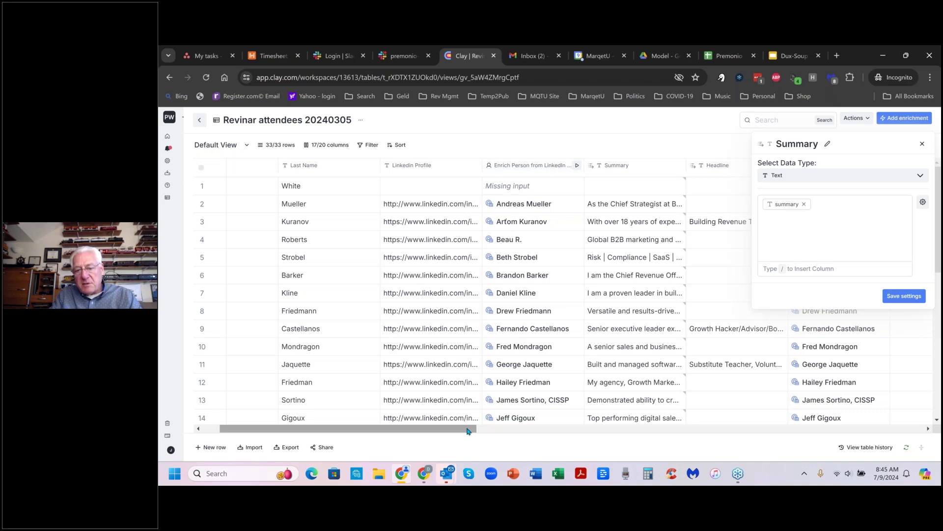
{"action": "scroll", "coordinate": [468, 431], "scroll_direction": "right", "scroll_amount": 1}
{"action": "scroll", "coordinate": [486, 424], "scroll_direction": "right", "scroll_amount": 2}
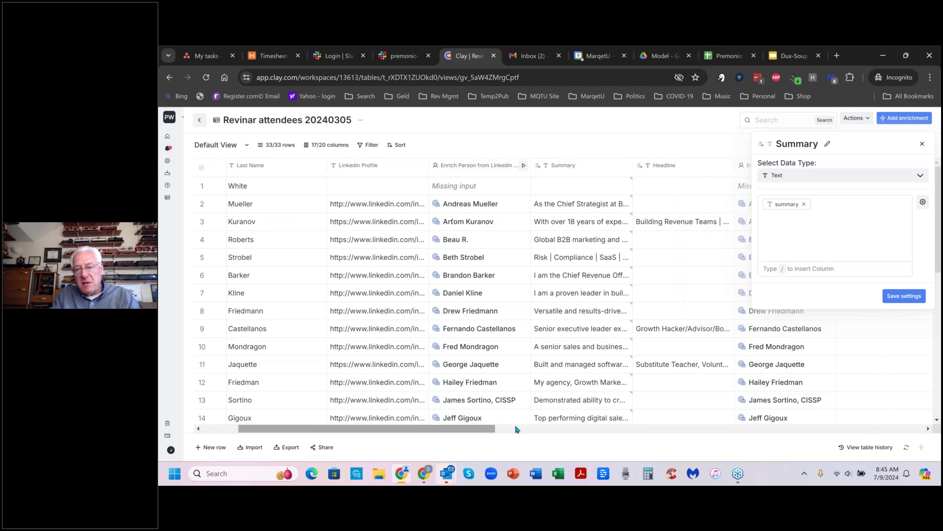
{"action": "scroll", "coordinate": [516, 429], "scroll_direction": "right", "scroll_amount": 4}
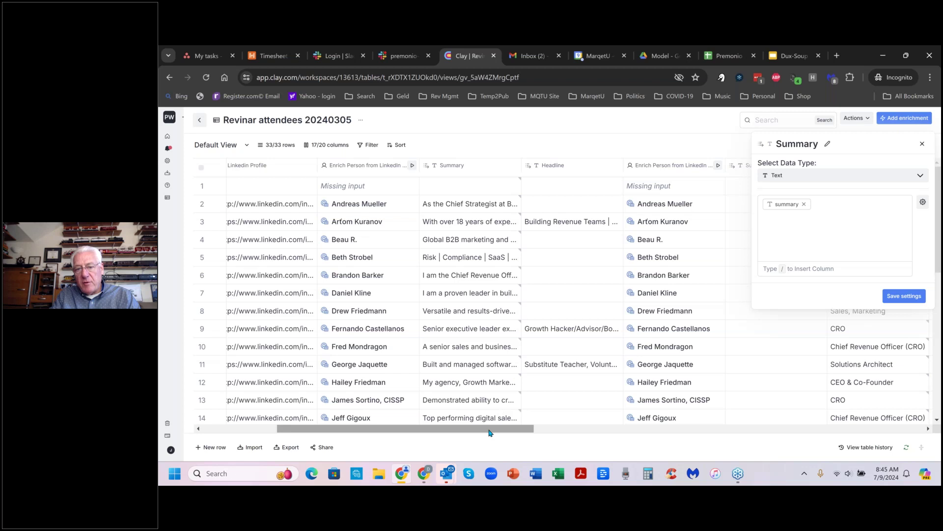
{"action": "left_click_drag", "start_coordinate": [488, 433], "coordinate": [791, 427]}
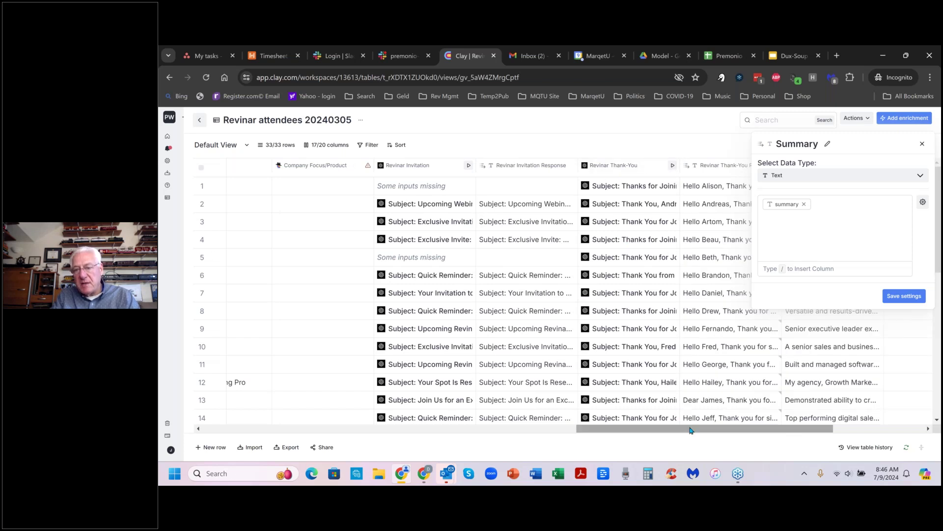
{"action": "left_click_drag", "start_coordinate": [690, 430], "coordinate": [820, 433]}
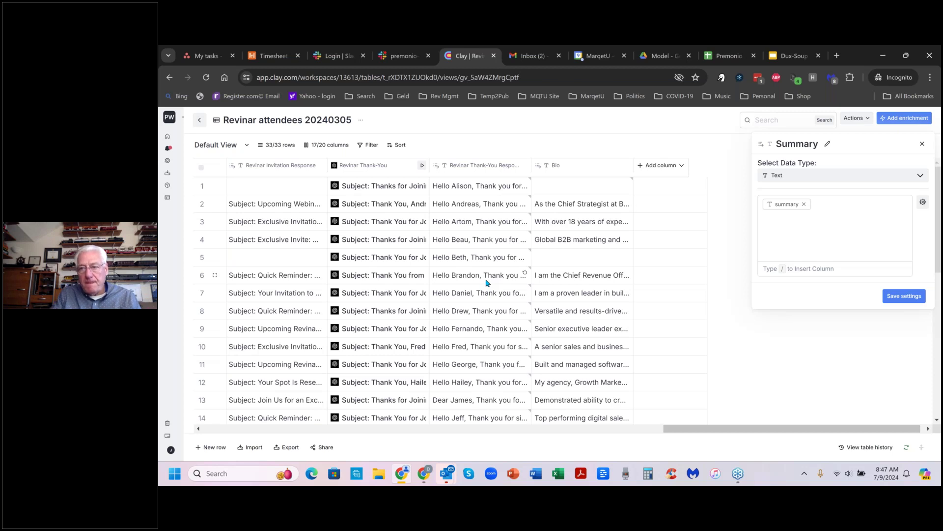
Return to the webinar slides and show the "Summary of topics" slide.
{"action": "left_click", "coordinate": [789, 55]}
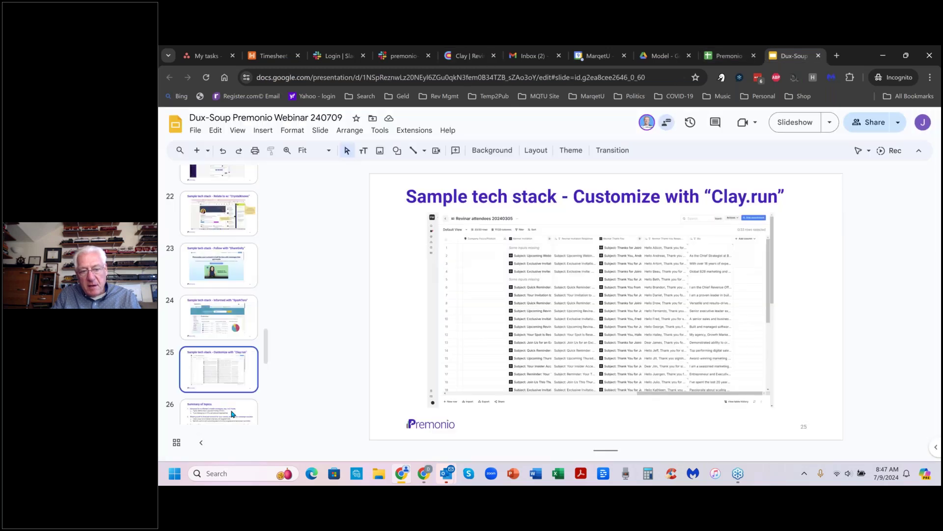
{"action": "left_click", "coordinate": [233, 413]}
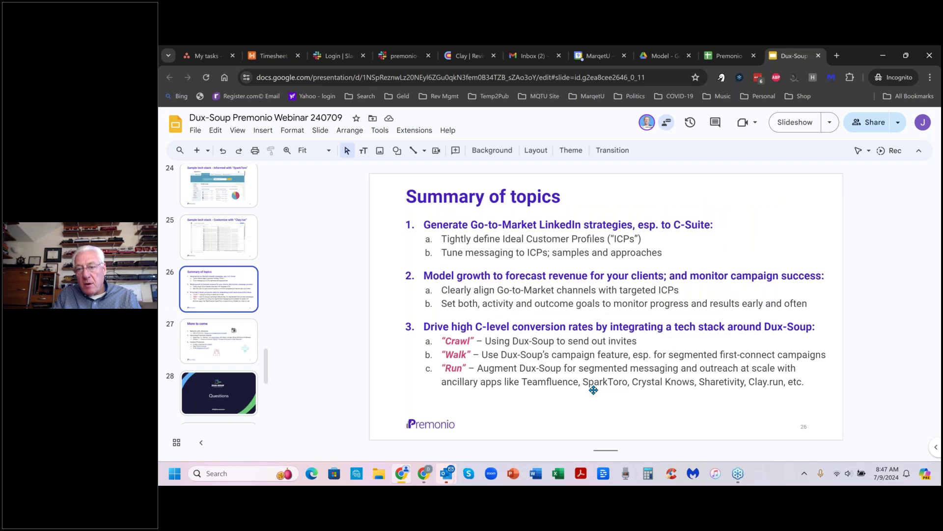